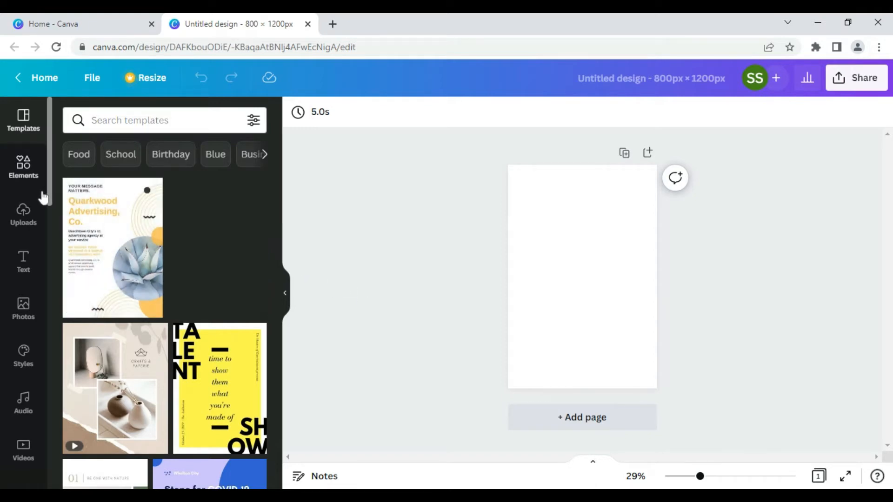
Step: Search Photos for 'man in dark' and add the blue-and-red-lit man's portrait to the page
left_click(26, 306)
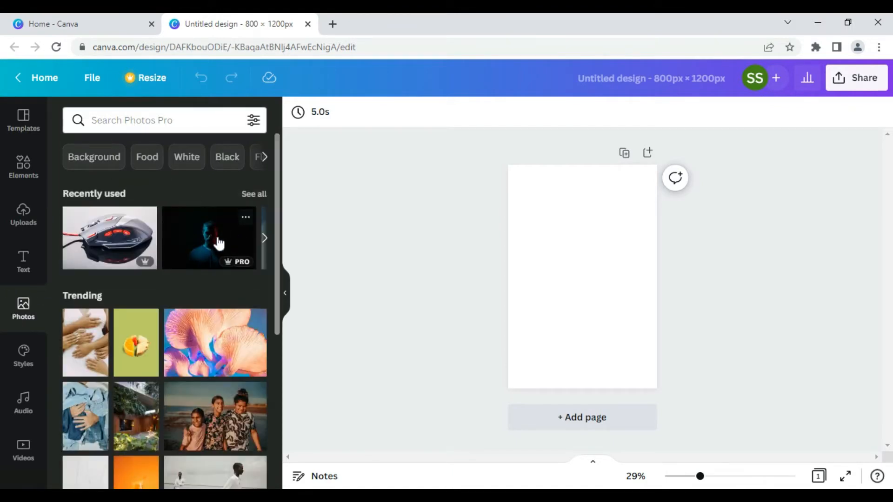
left_click(139, 120)
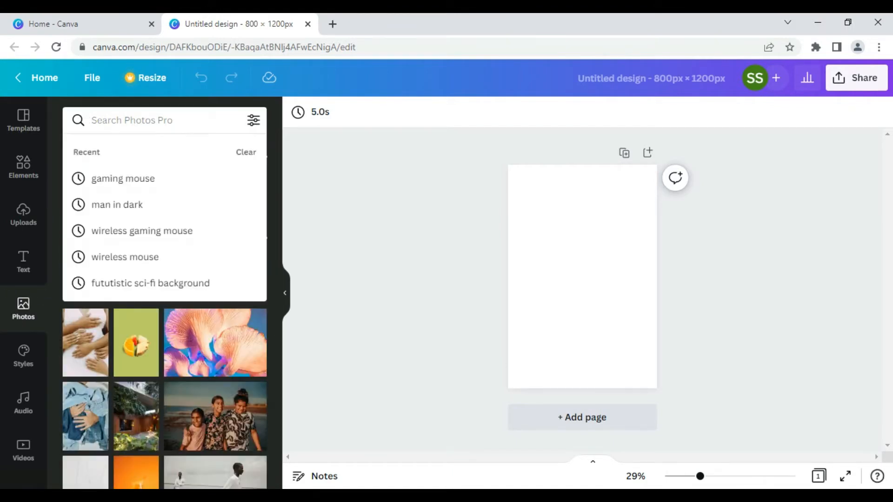
type("man in dark")
key("Return")
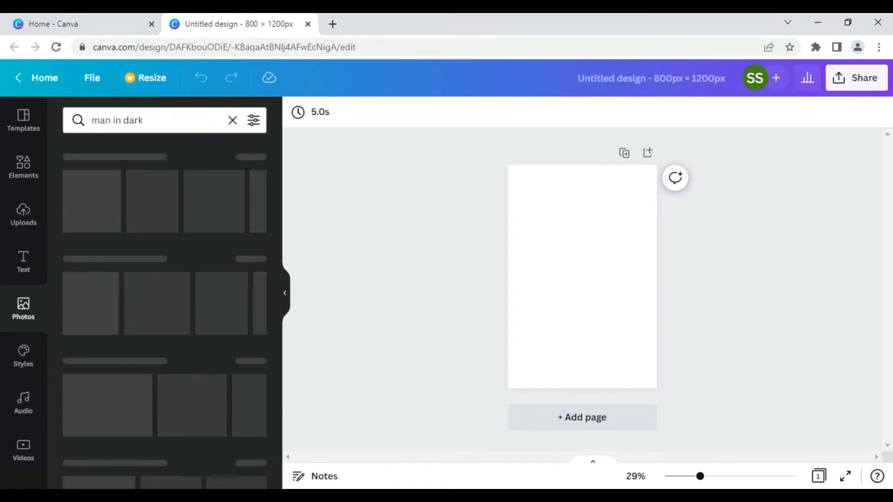
scroll(161, 256, "down", 5)
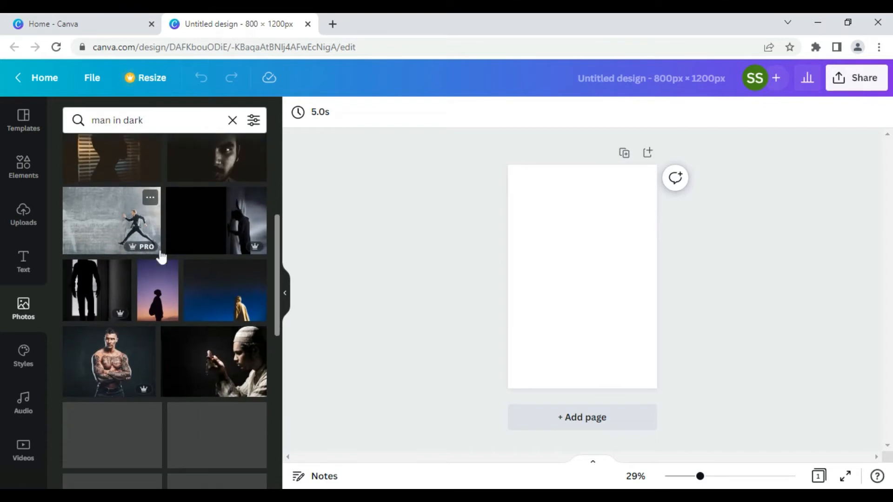
scroll(161, 256, "down", 4)
scroll(160, 254, "down", 8)
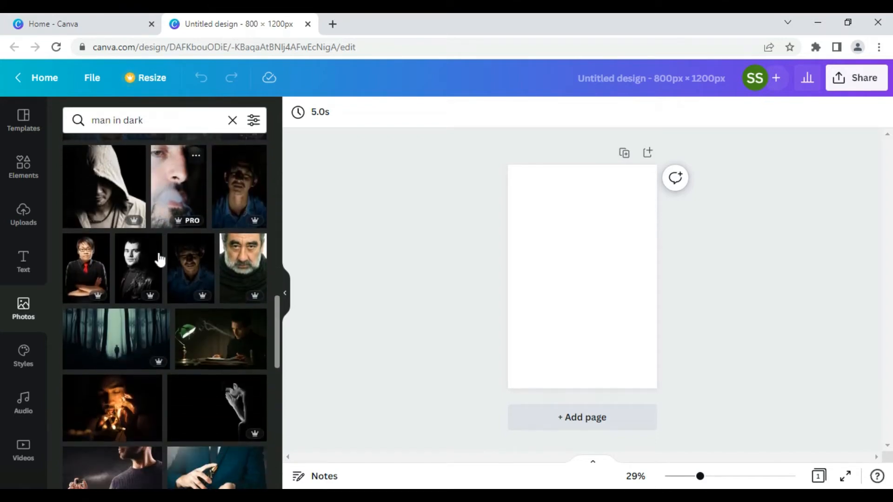
scroll(160, 259, "down", 6)
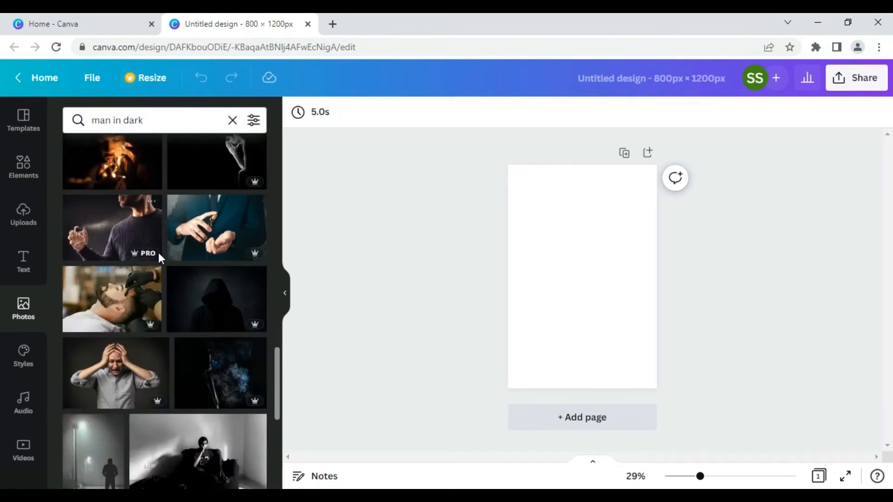
scroll(158, 258, "down", 5)
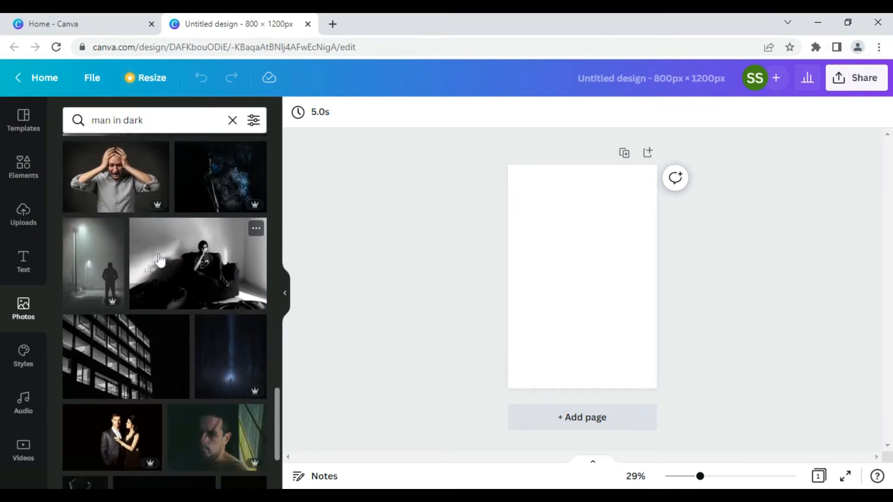
scroll(160, 261, "down", 5)
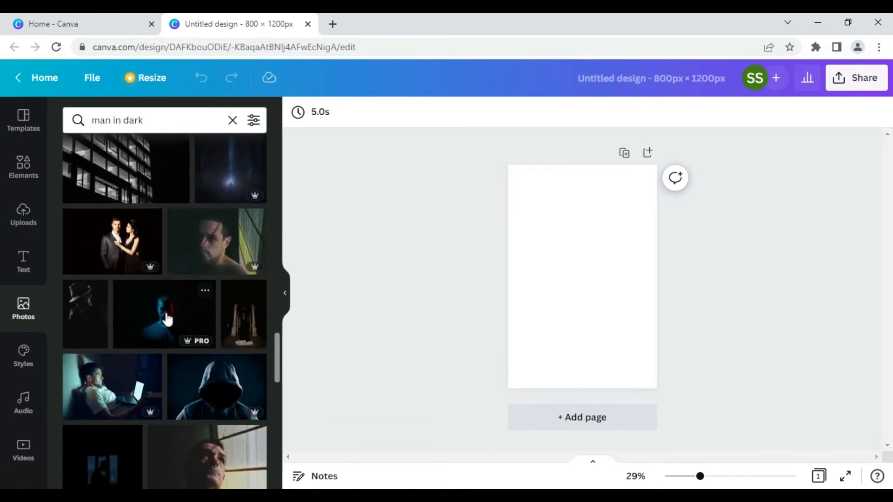
left_click(169, 319)
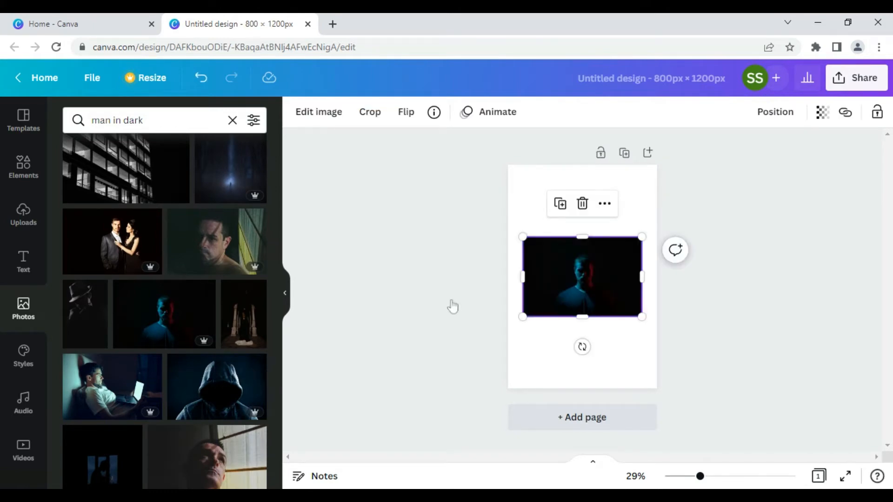
Step: Run Background Remover on the portrait, then erase the man's head with the Erase brush
left_click(311, 115)
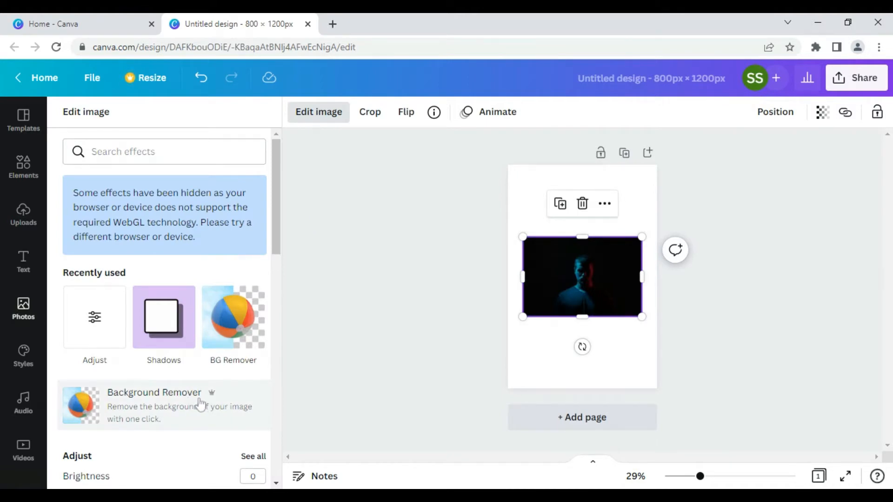
left_click(200, 405)
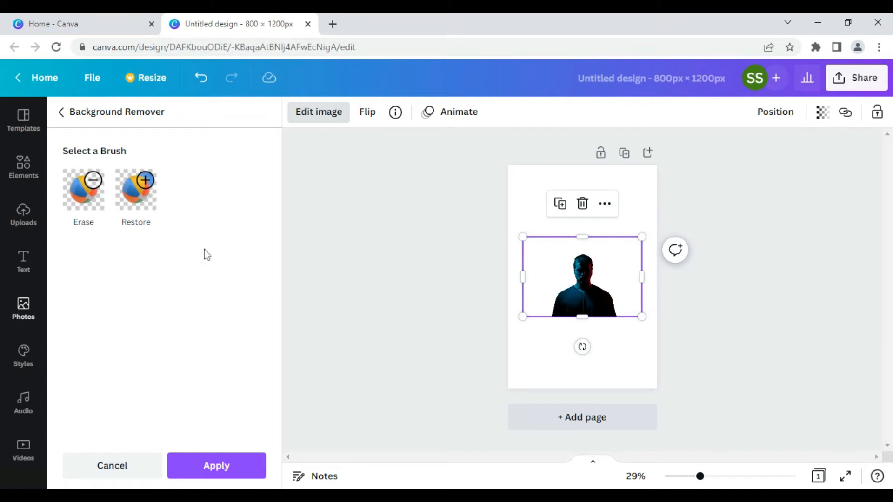
left_click(94, 200)
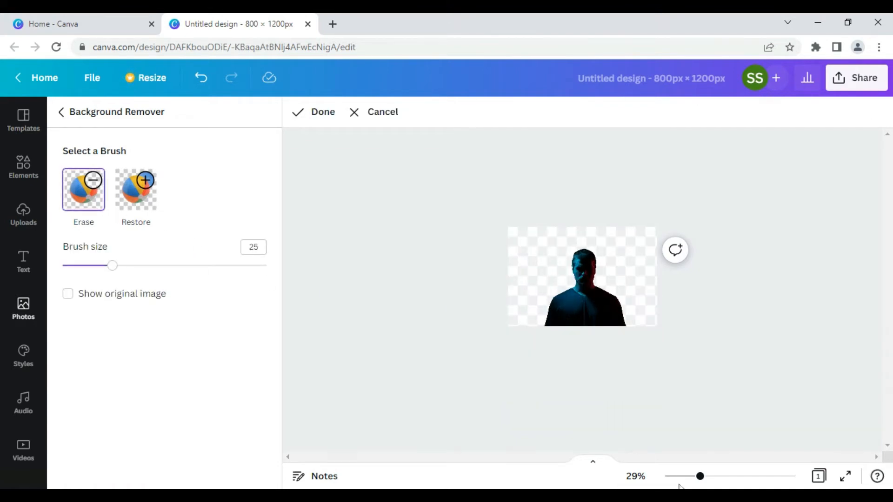
left_click_drag(700, 476, 742, 476)
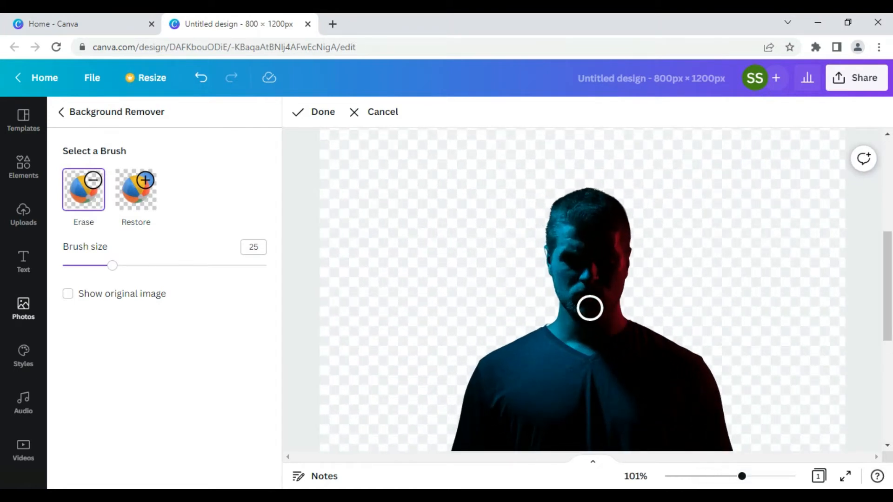
mouse_move(546, 299)
left_mouse_down()
mouse_move(607, 320)
mouse_move(635, 283)
mouse_move(624, 298)
mouse_move(590, 304)
mouse_move(563, 294)
mouse_move(554, 260)
mouse_move(564, 213)
mouse_move(592, 187)
mouse_move(543, 206)
mouse_move(564, 265)
mouse_move(600, 288)
mouse_move(629, 267)
mouse_move(639, 223)
mouse_move(611, 195)
mouse_move(586, 197)
mouse_move(577, 236)
mouse_move(592, 273)
mouse_move(621, 253)
mouse_move(622, 226)
mouse_move(601, 211)
mouse_move(600, 255)
left_mouse_up()
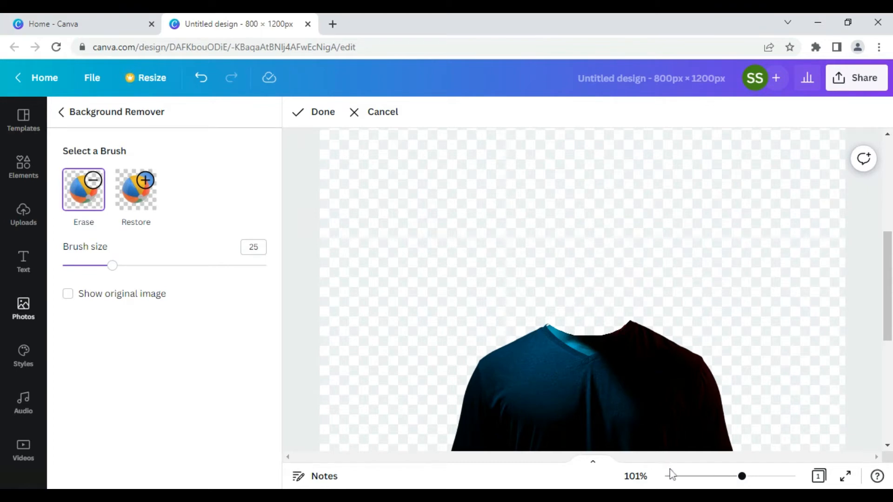
left_click_drag(742, 477, 689, 477)
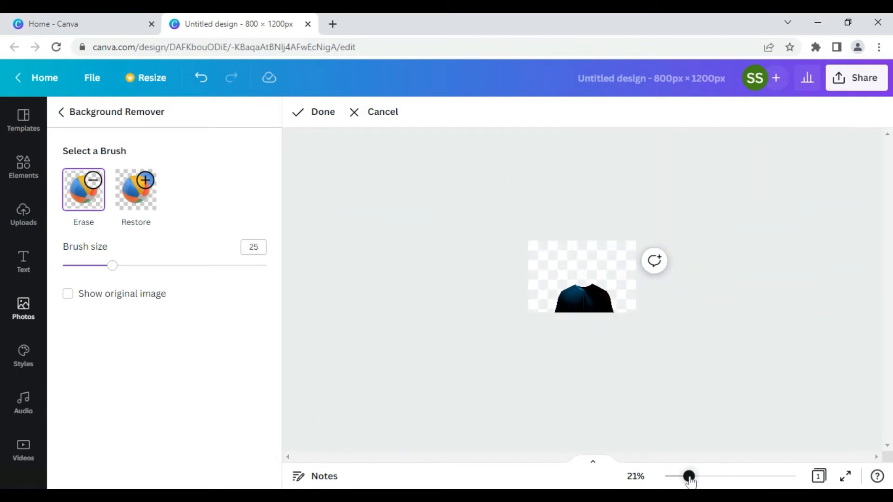
Step: Apply the headless cutout and enlarge the torso to span the page bottom
left_click(311, 115)
left_click(247, 466)
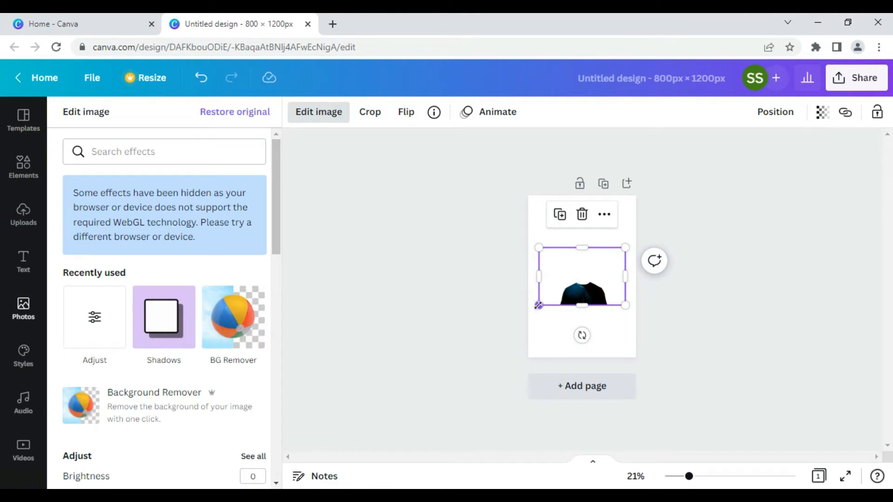
left_click_drag(538, 307, 450, 369)
left_click_drag(549, 336, 588, 323)
left_click_drag(668, 236, 676, 230)
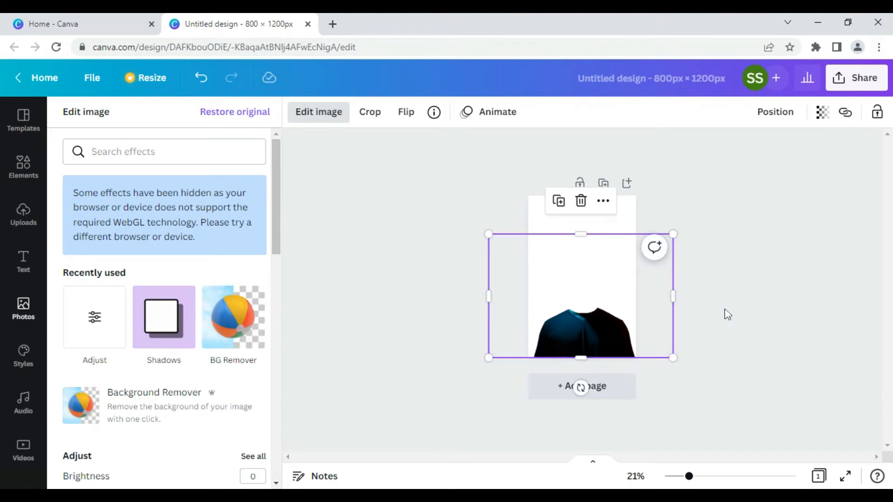
Step: Crop away the empty top of the torso image
left_click(732, 353)
left_click(733, 352)
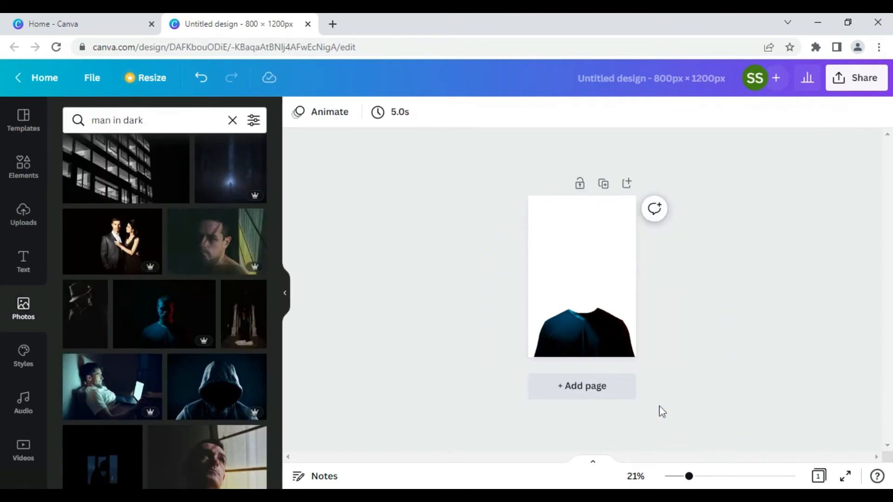
left_click(572, 237)
left_click_drag(581, 234, 581, 295)
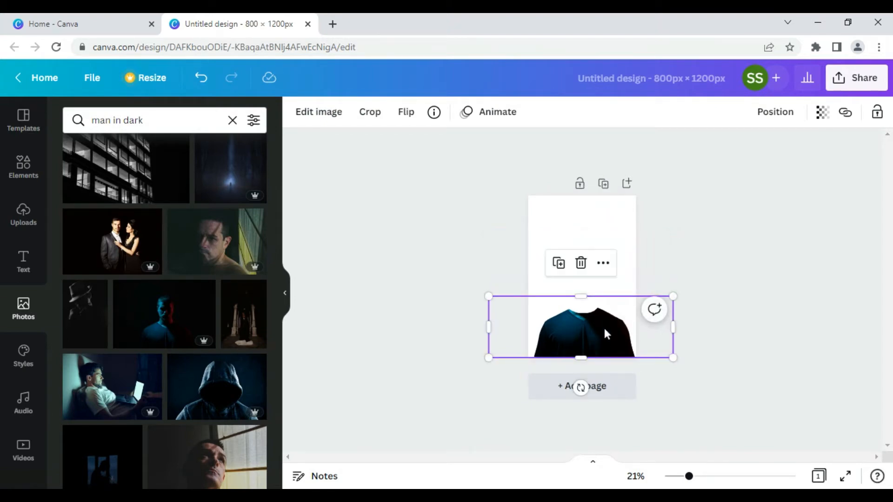
left_click(545, 224)
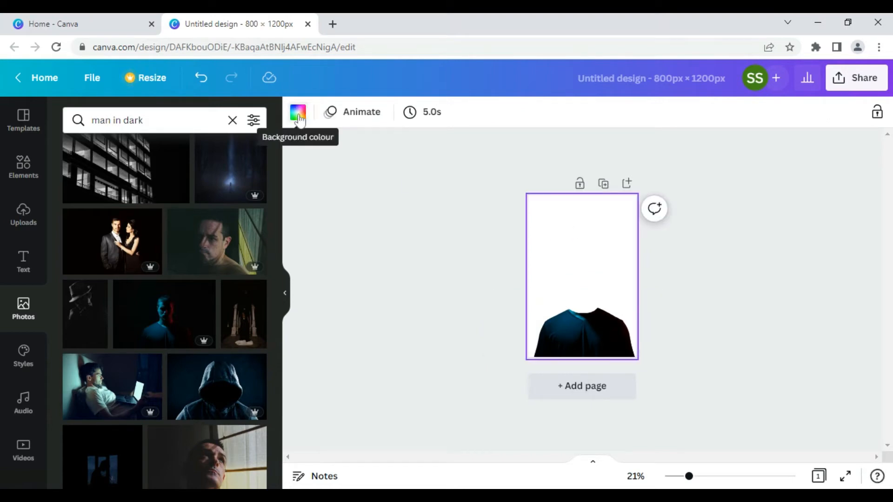
Step: Set the page background colour to near-black #010203
left_click(298, 113)
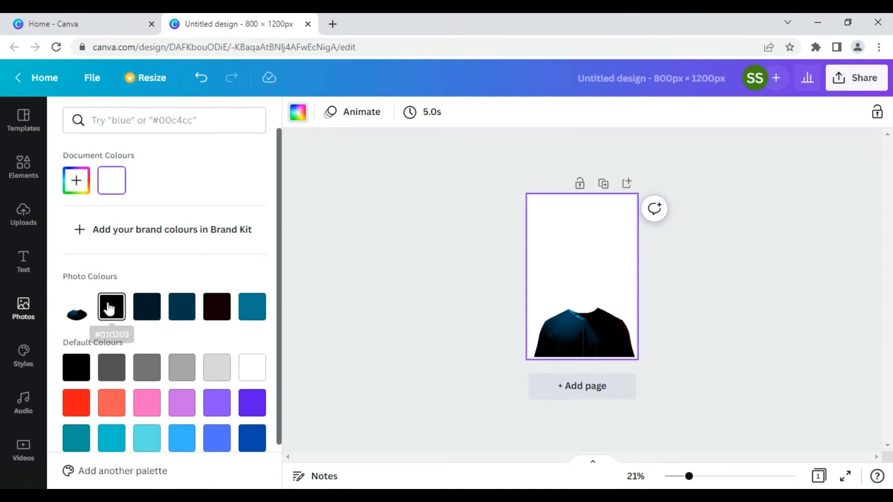
left_click(109, 308)
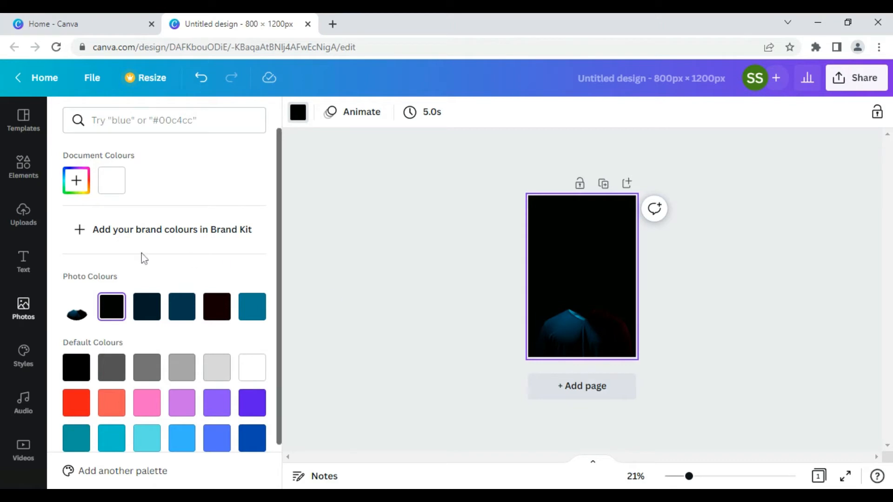
left_click(32, 175)
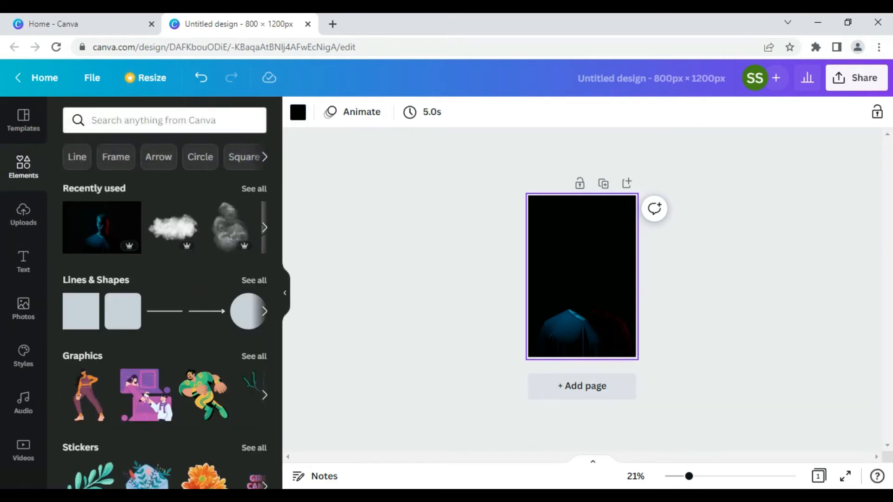
Step: Search elements for 'neon circle', filter to Graphics, and browse the results
left_click(164, 120)
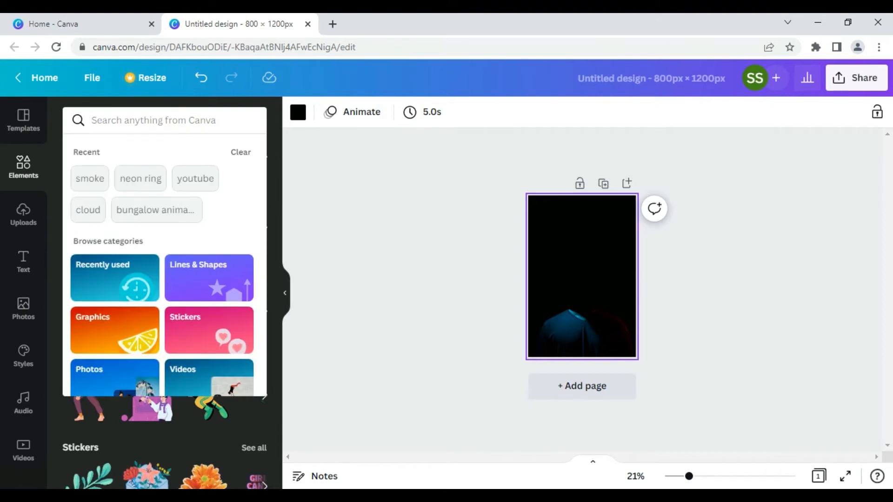
type("neon circle")
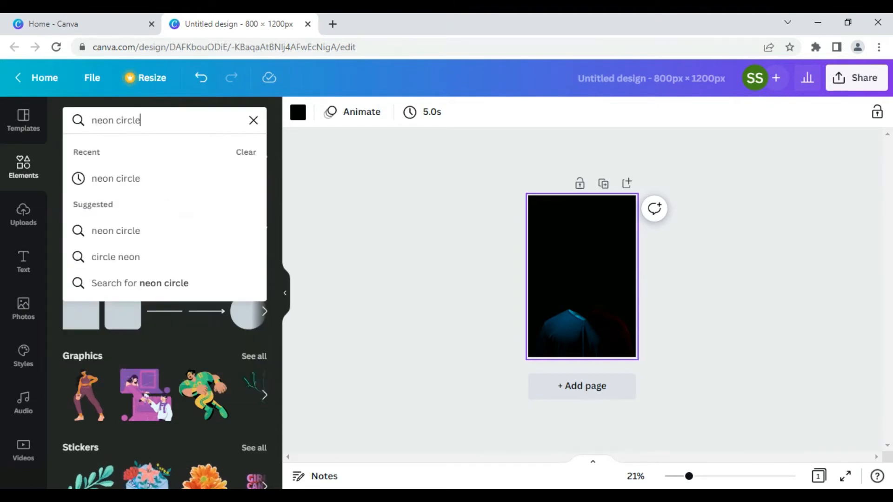
key("Return")
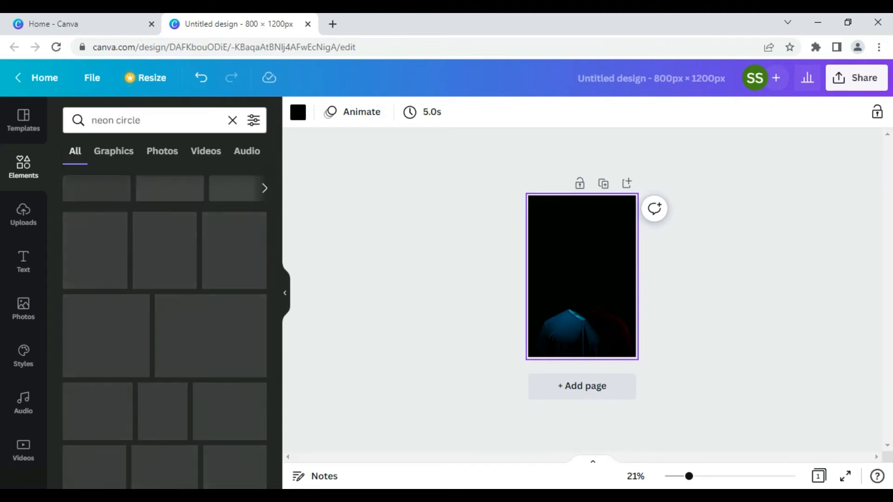
left_click(115, 151)
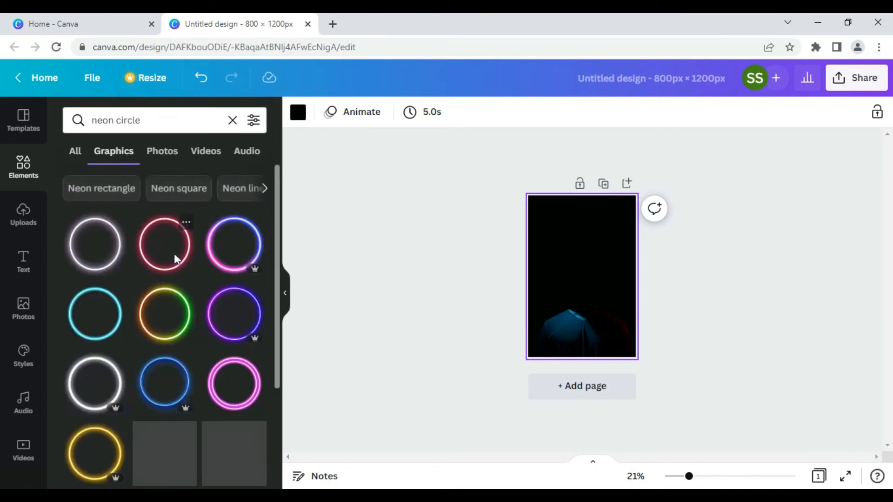
scroll(180, 281, "down", 3)
scroll(182, 289, "down", 5)
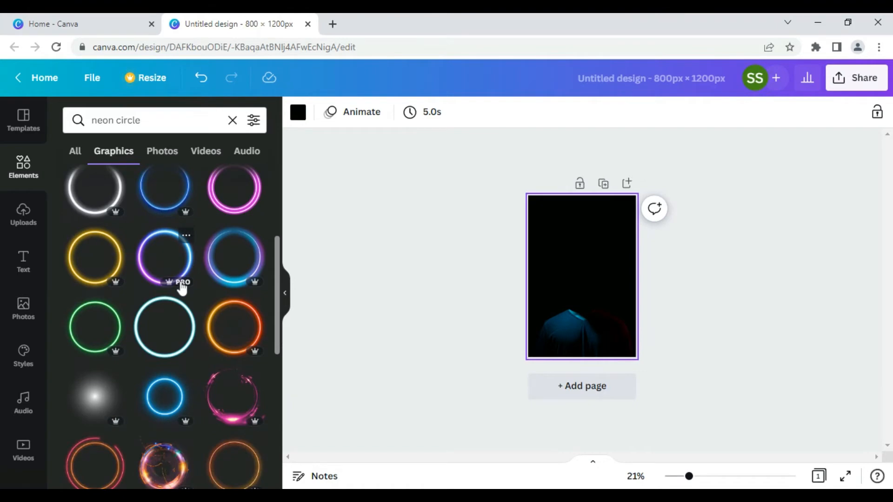
scroll(181, 289, "down", 5)
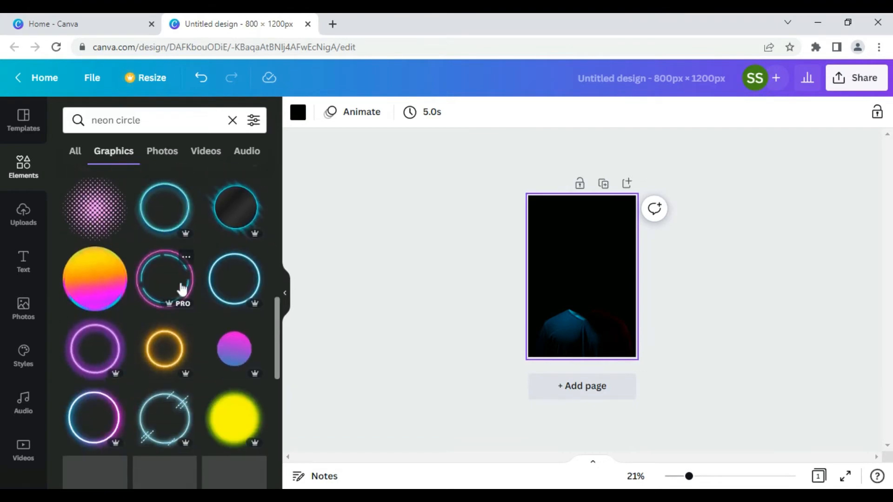
scroll(186, 293, "down", 3)
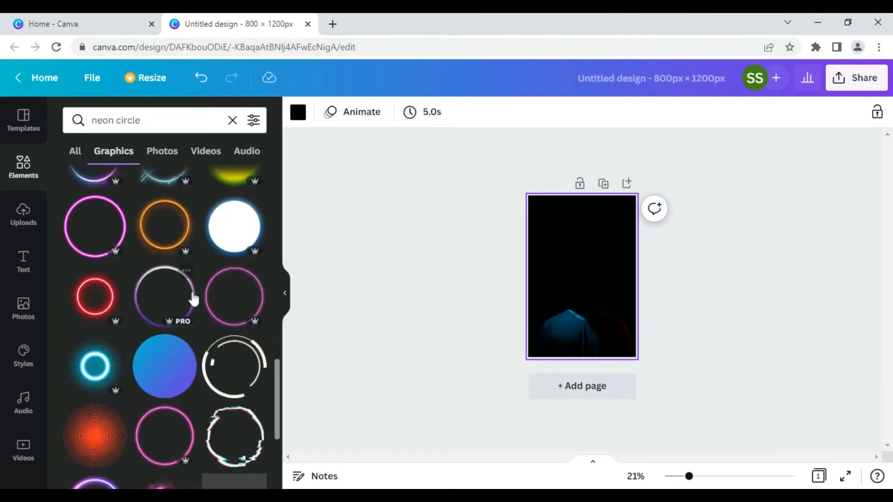
scroll(193, 298, "down", 1)
scroll(193, 298, "down", 5)
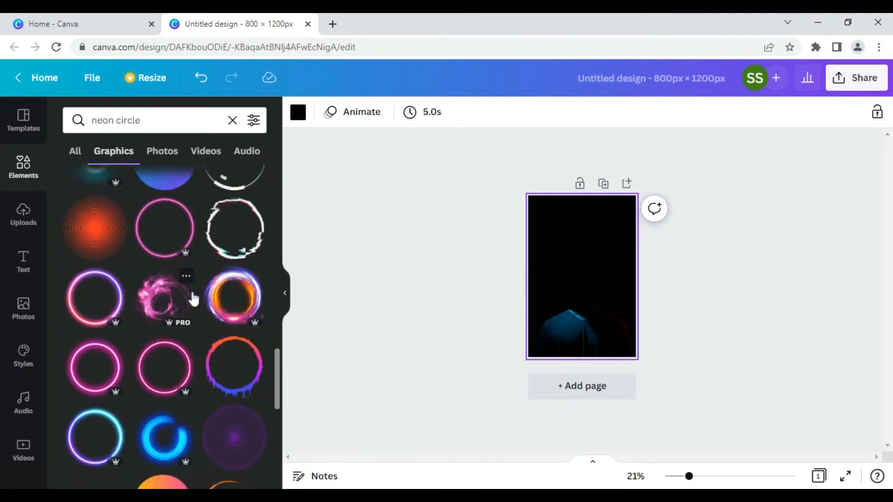
scroll(193, 298, "down", 4)
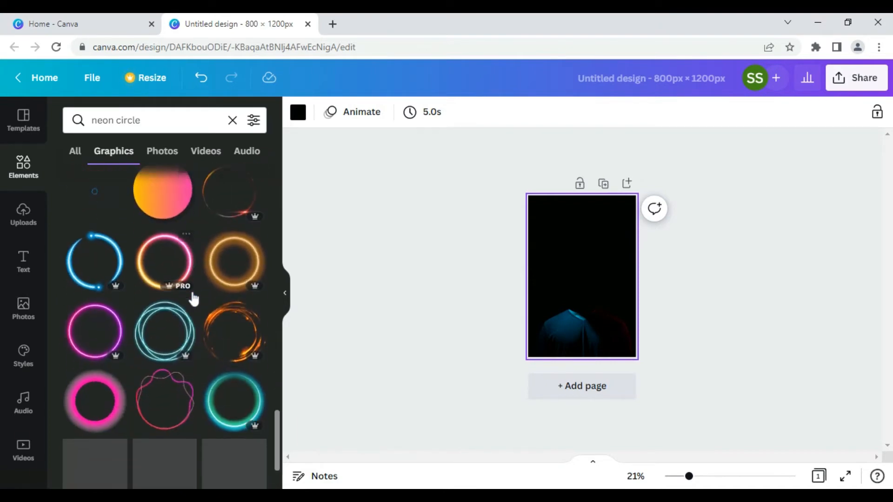
scroll(193, 299, "down", 1)
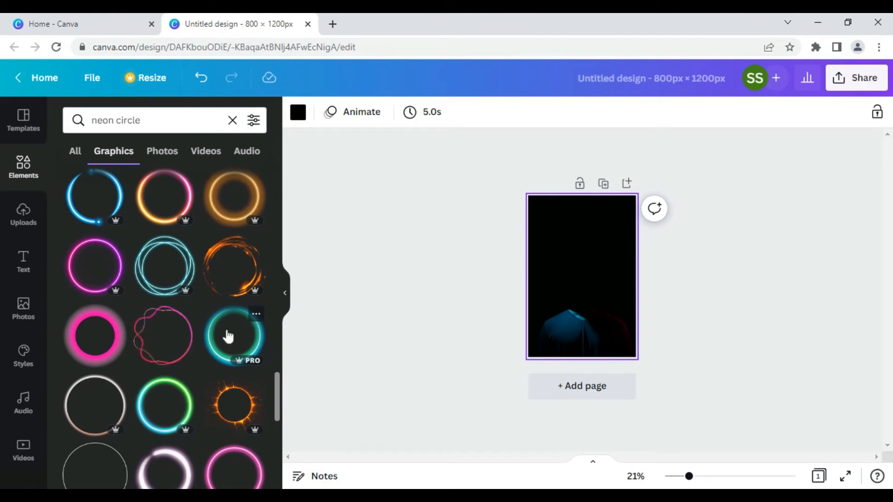
Step: Add the teal neon circle graphic and enlarge it above the torso's shoulders
left_click(228, 336)
left_click_drag(690, 476, 721, 477)
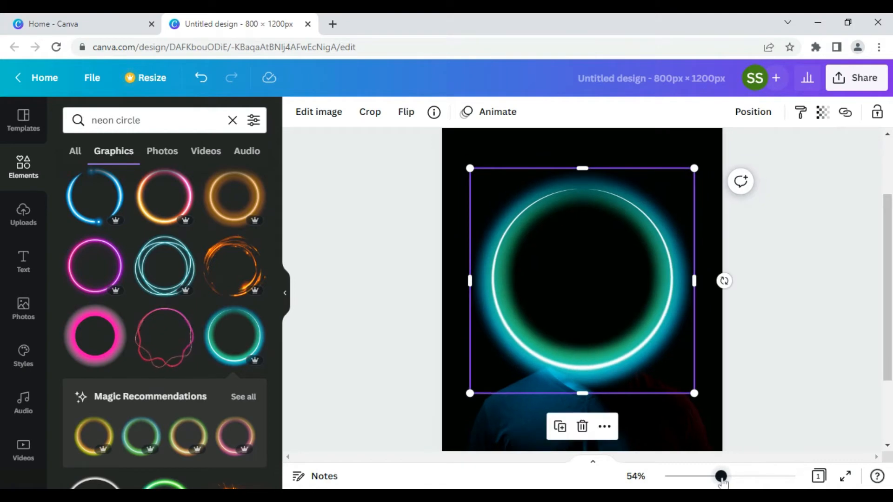
left_click_drag(699, 165, 744, 118)
left_click_drag(630, 216, 608, 215)
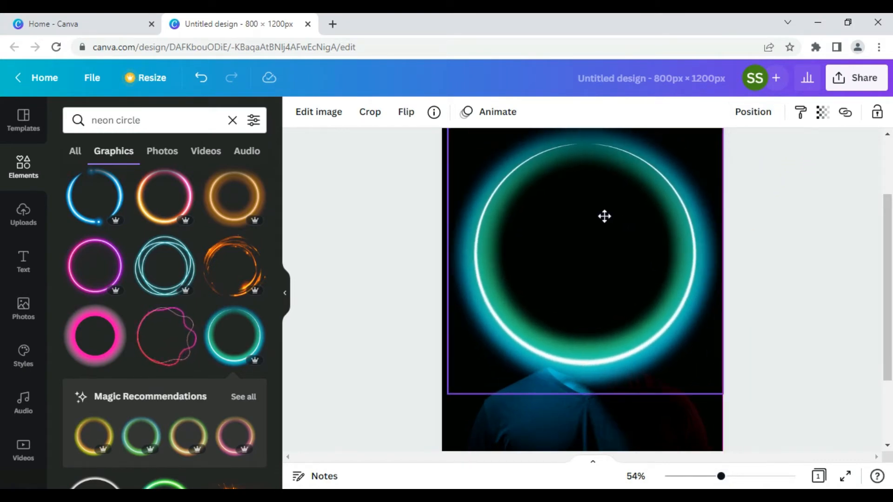
Step: Send the neon circle backward so it sits behind the torso
left_click(593, 262)
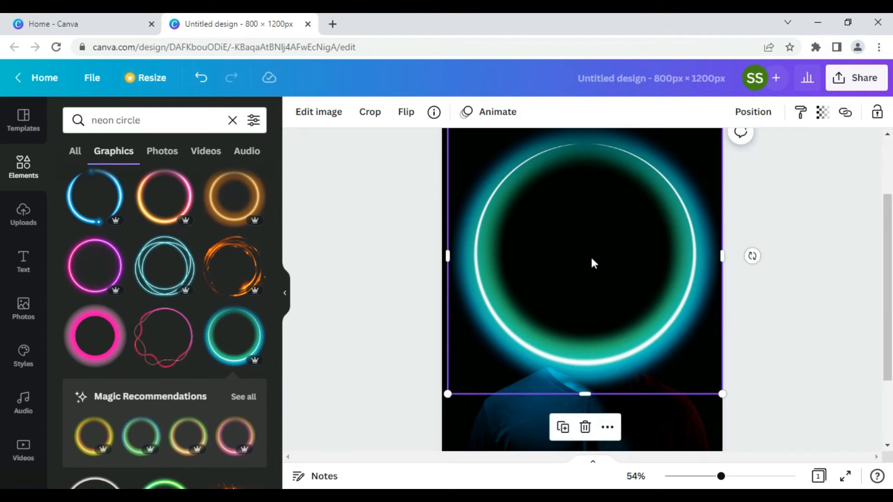
right_click(581, 270)
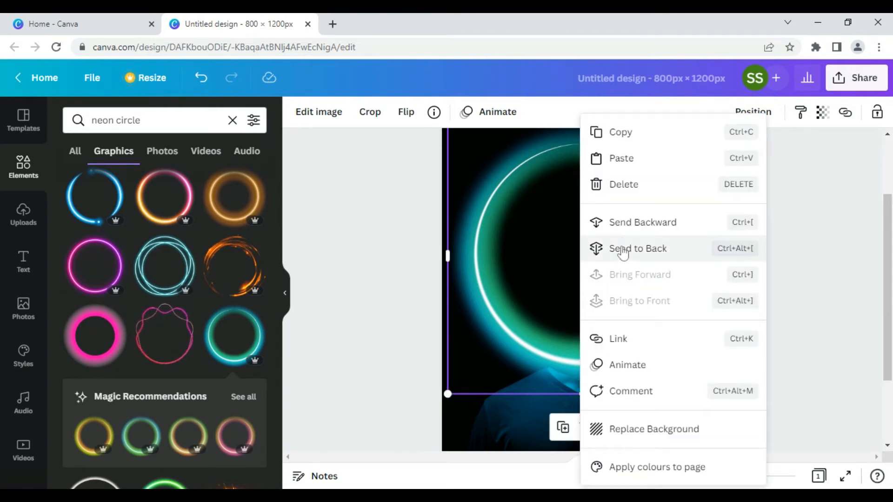
left_click(620, 224)
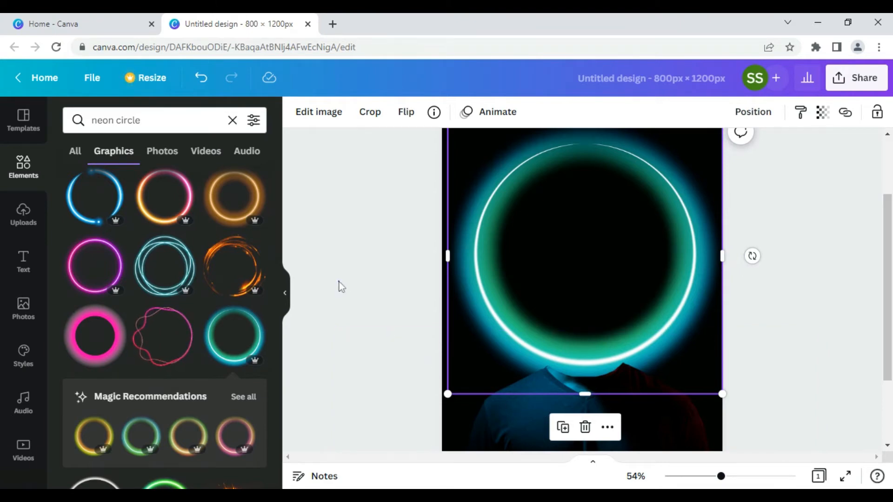
left_click(373, 309)
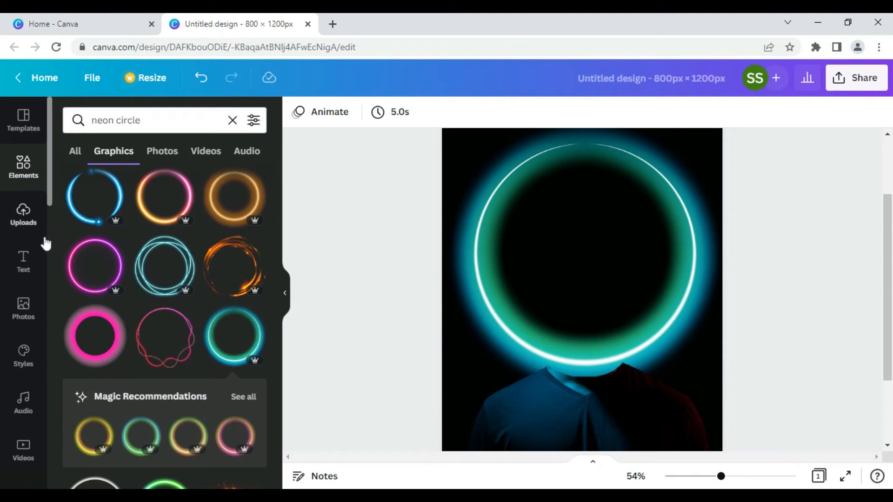
Step: Search stock Photos for 'gaming mouse'
left_click(35, 307)
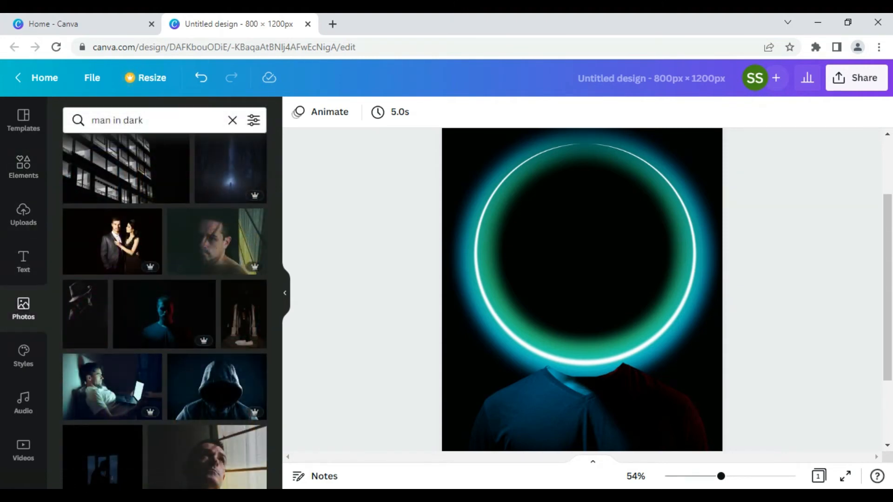
left_click(121, 120)
type("gam")
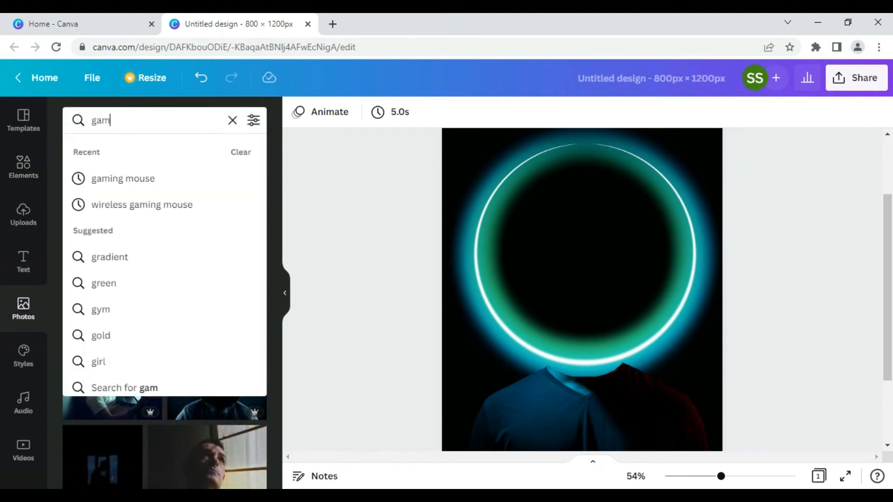
type("ing mouse")
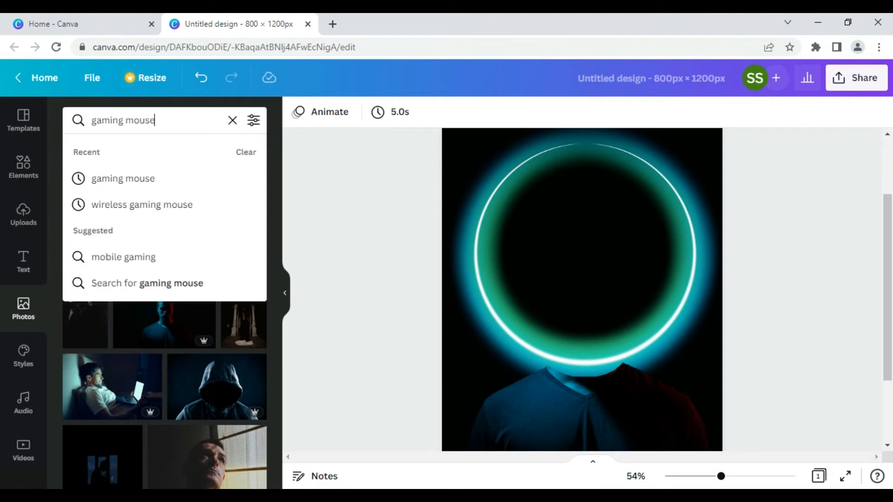
key("Return")
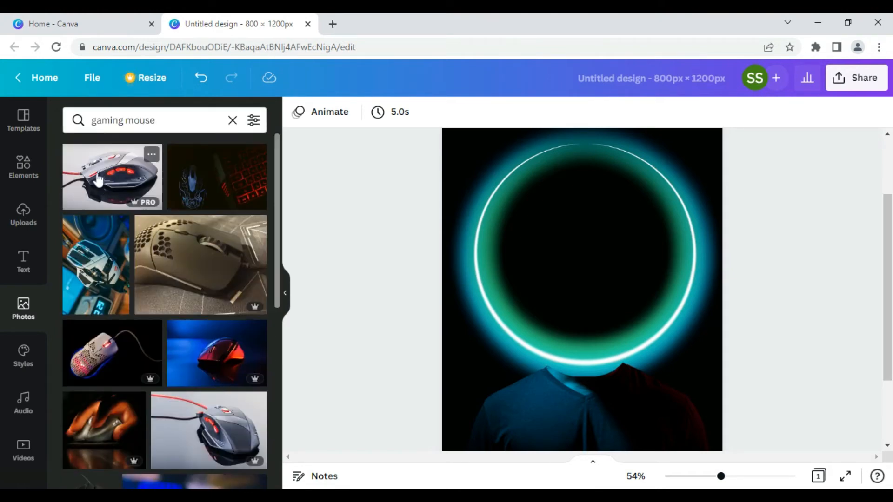
Step: Add the grey gaming mouse photo and open Edit image to remove its background
left_click(98, 179)
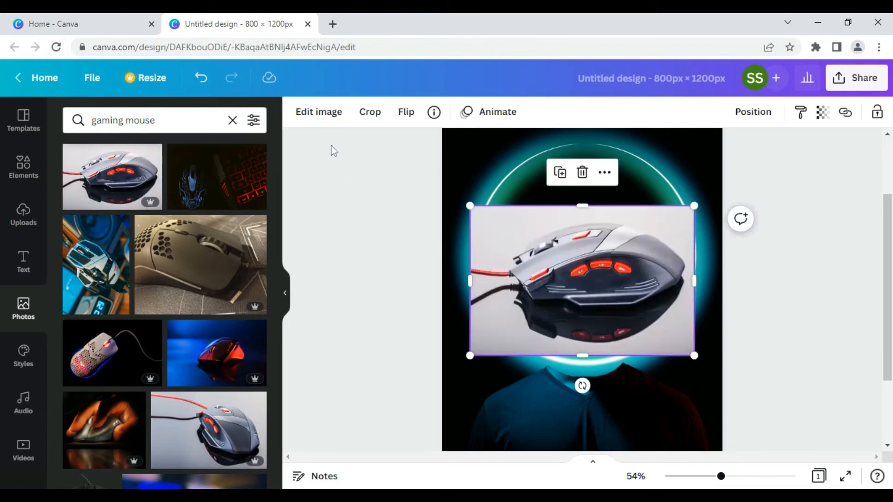
left_click(320, 118)
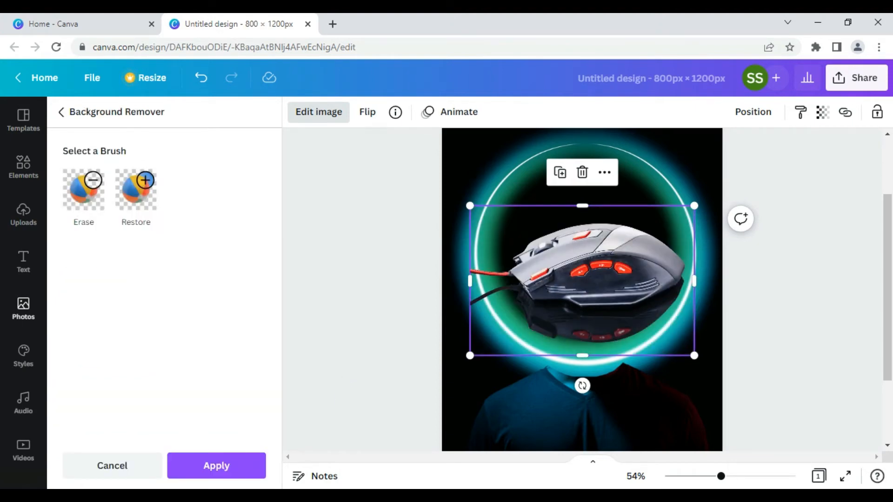
Step: Erase the red cable and the mouse's lower edge with a size-12 Erase brush
left_click(90, 199)
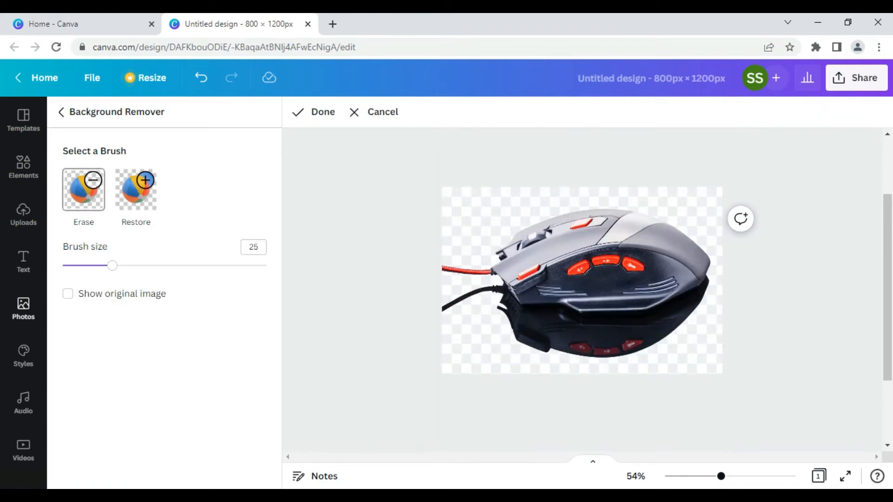
left_click_drag(721, 476, 734, 476)
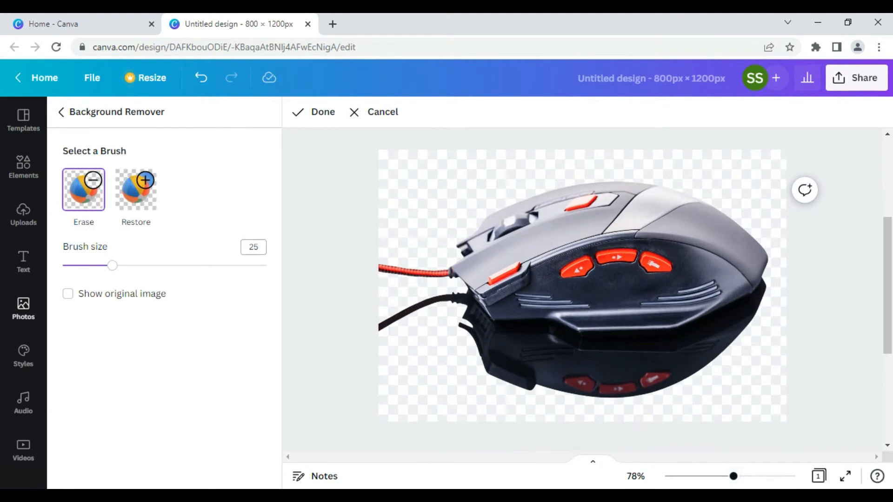
left_click_drag(112, 266, 87, 267)
left_click_drag(447, 278, 376, 272)
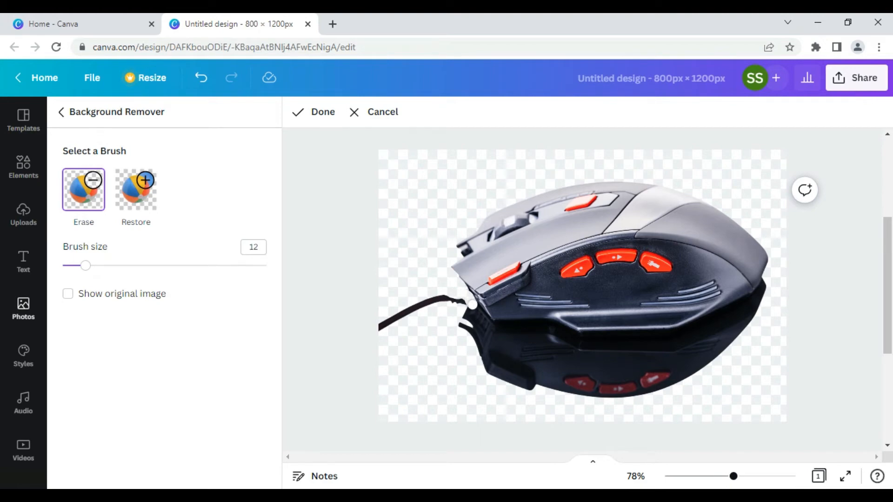
mouse_move(482, 317)
left_mouse_down()
mouse_move(678, 339)
mouse_move(656, 339)
mouse_move(719, 316)
mouse_move(767, 282)
mouse_move(765, 297)
mouse_move(673, 335)
mouse_move(511, 337)
mouse_move(491, 326)
mouse_move(552, 325)
mouse_move(614, 344)
left_mouse_up()
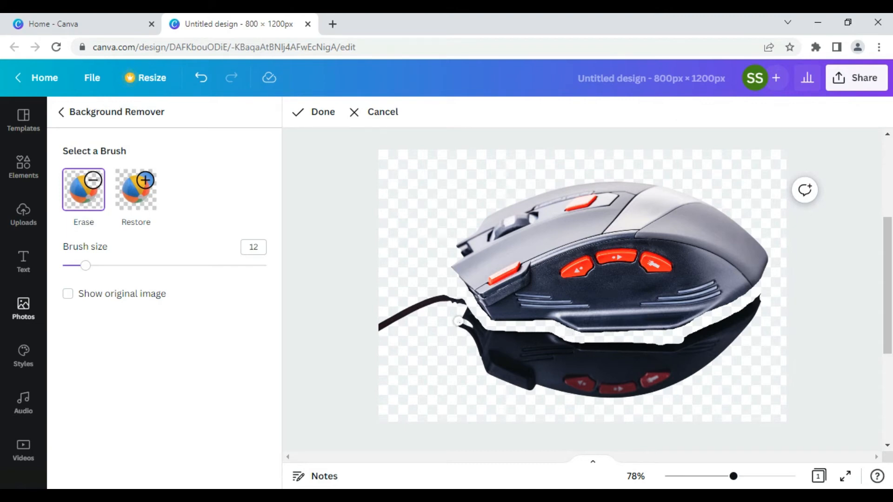
Step: Erase the reflection beneath the mouse using a size-33 brush
left_click_drag(86, 265, 129, 265)
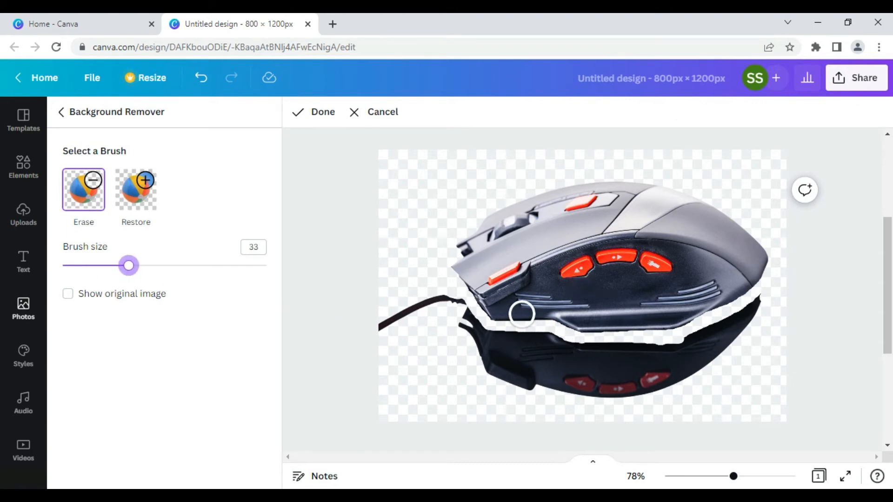
mouse_move(443, 311)
left_mouse_down()
mouse_move(491, 345)
mouse_move(562, 348)
mouse_move(482, 341)
mouse_move(421, 306)
mouse_move(383, 326)
mouse_move(534, 359)
mouse_move(585, 358)
mouse_move(604, 353)
mouse_move(578, 350)
mouse_move(699, 337)
mouse_move(765, 303)
mouse_move(735, 339)
mouse_move(648, 378)
mouse_move(578, 385)
mouse_move(483, 367)
mouse_move(617, 383)
mouse_move(691, 381)
mouse_move(605, 393)
mouse_move(622, 378)
mouse_move(671, 366)
mouse_move(590, 379)
left_mouse_up()
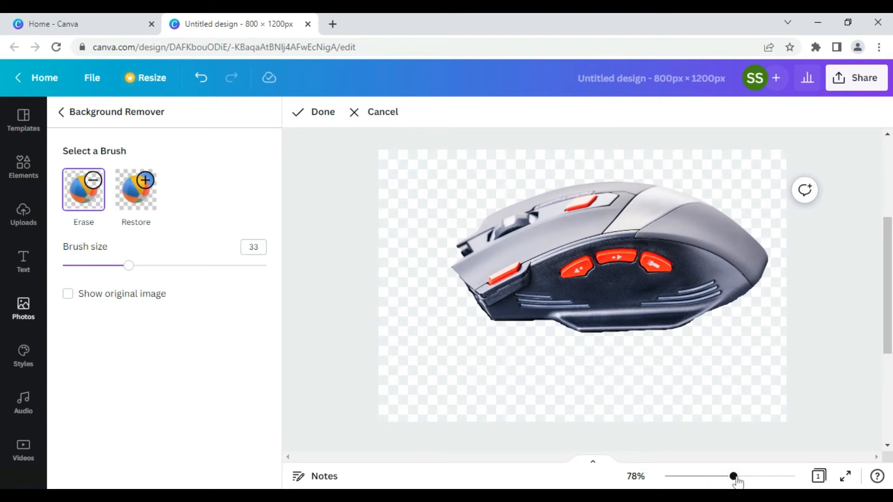
left_click_drag(734, 478, 702, 477)
Step: Apply the background removal, then rotate the mouse 29° and enlarge it to fill the ring
left_click(307, 116)
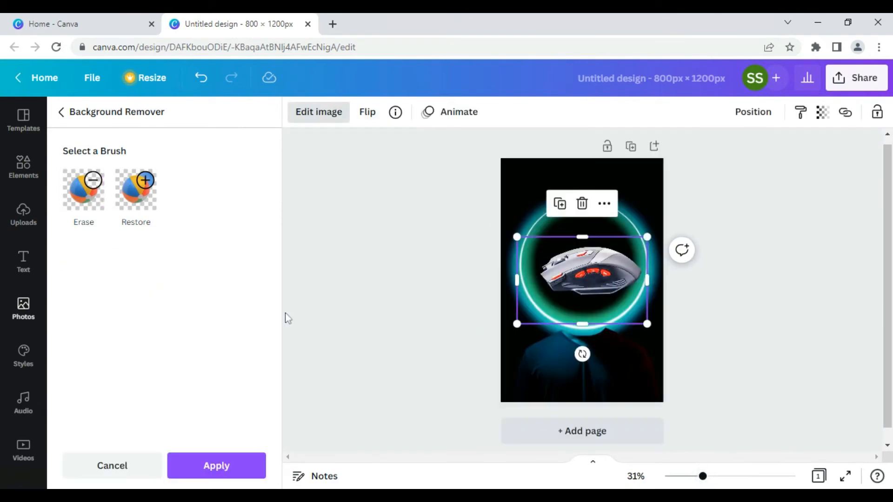
left_click(235, 471)
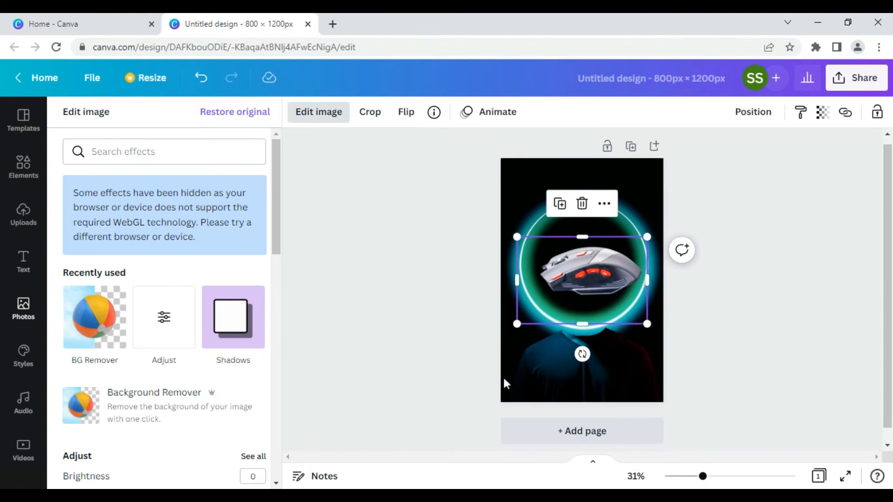
left_click_drag(583, 354, 544, 355)
left_click_drag(545, 209, 529, 179)
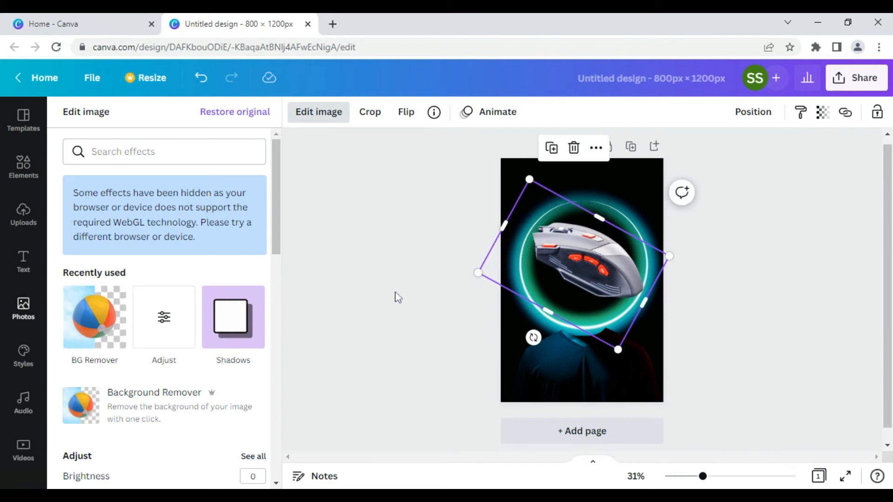
left_click_drag(601, 261, 601, 263)
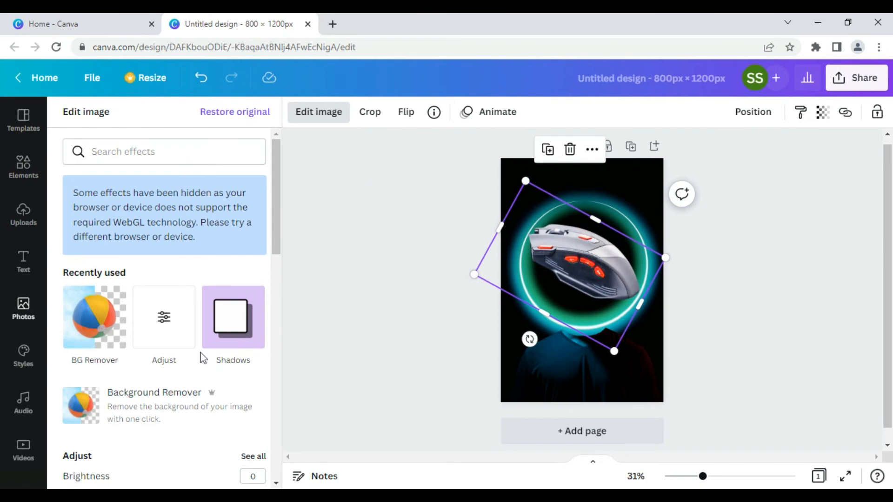
Step: Adjust the mouse photo to brightness -13, contrast 24, saturation -12, highlights 26, shadows -39
left_click(172, 322)
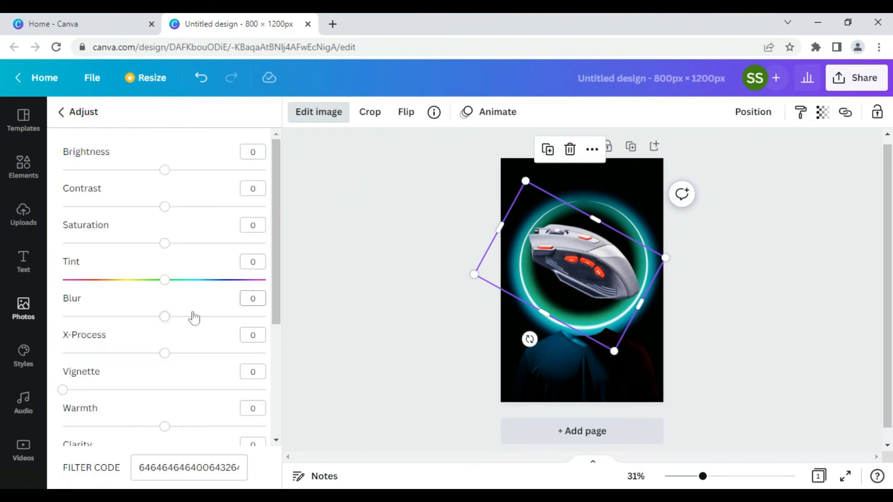
left_click_drag(166, 172, 152, 172)
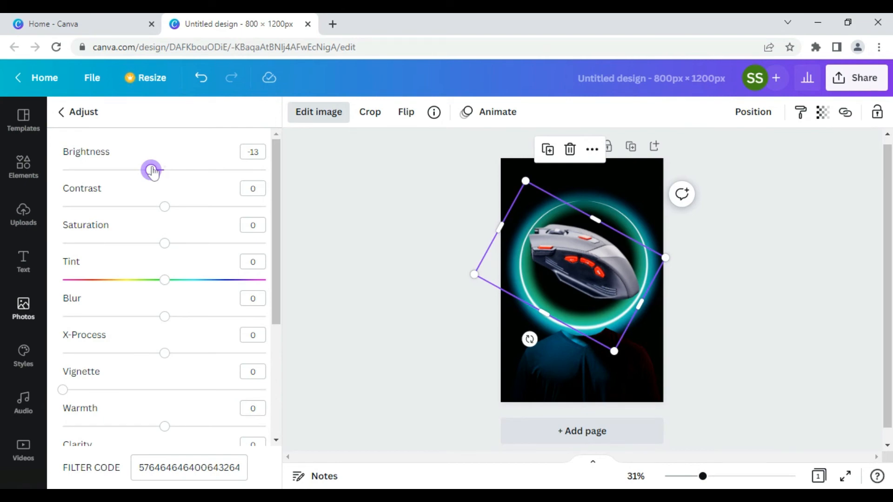
left_click_drag(166, 209, 190, 210)
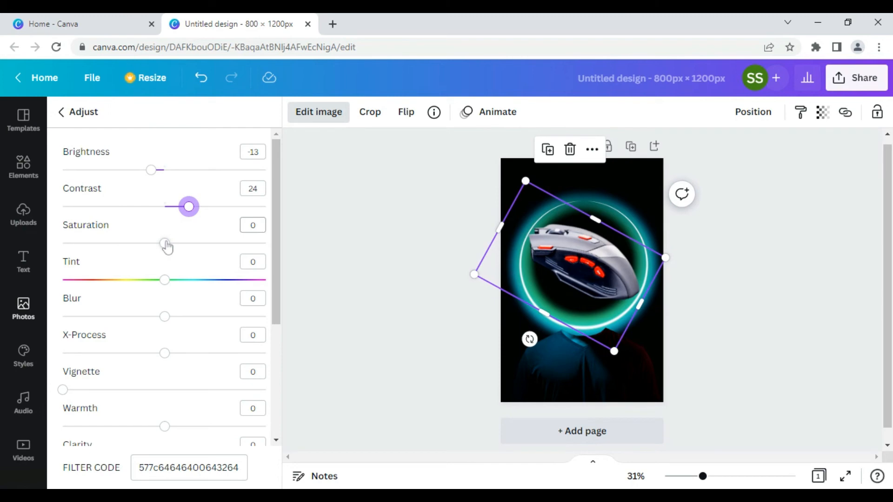
left_click_drag(166, 247, 155, 246)
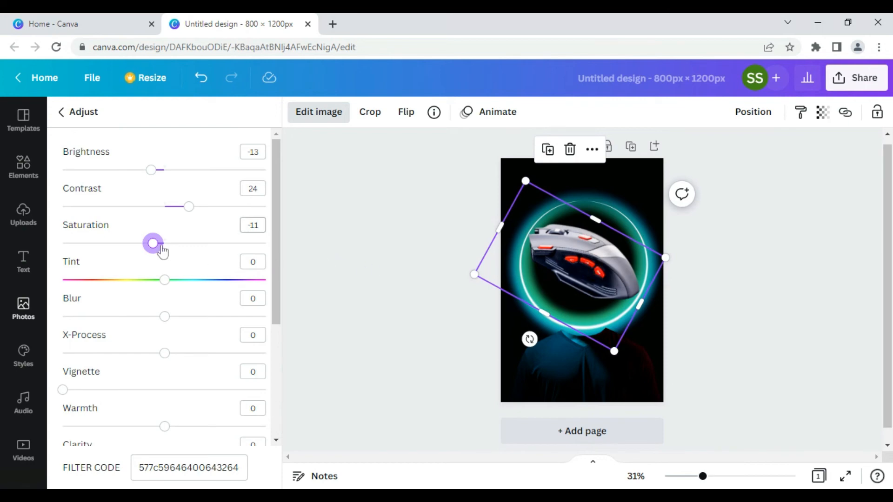
left_click_drag(155, 244, 153, 244)
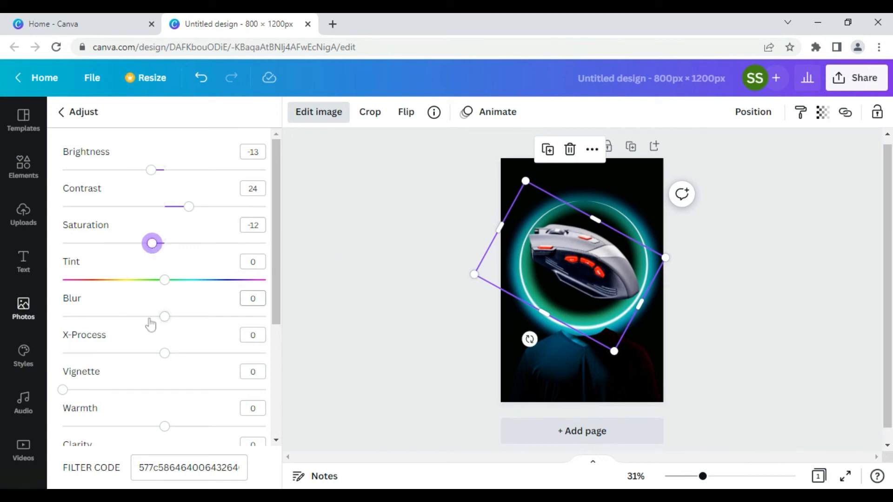
scroll(149, 321, "down", 5)
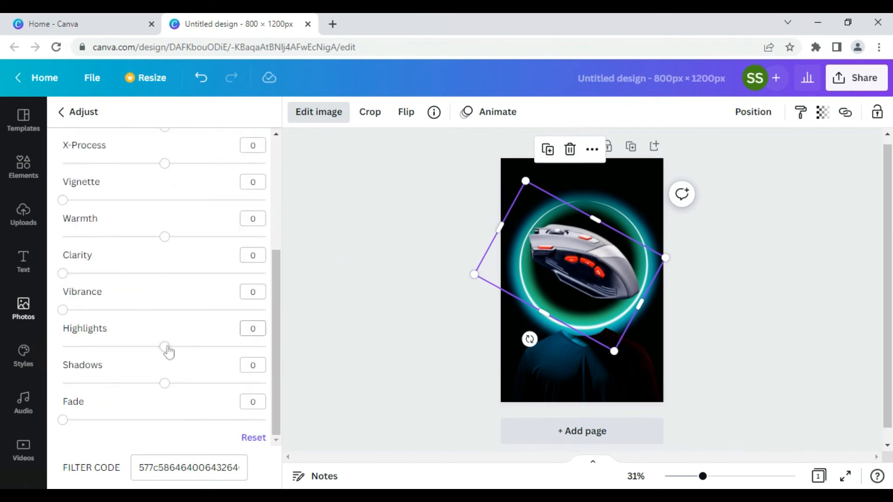
left_click_drag(164, 347, 192, 347)
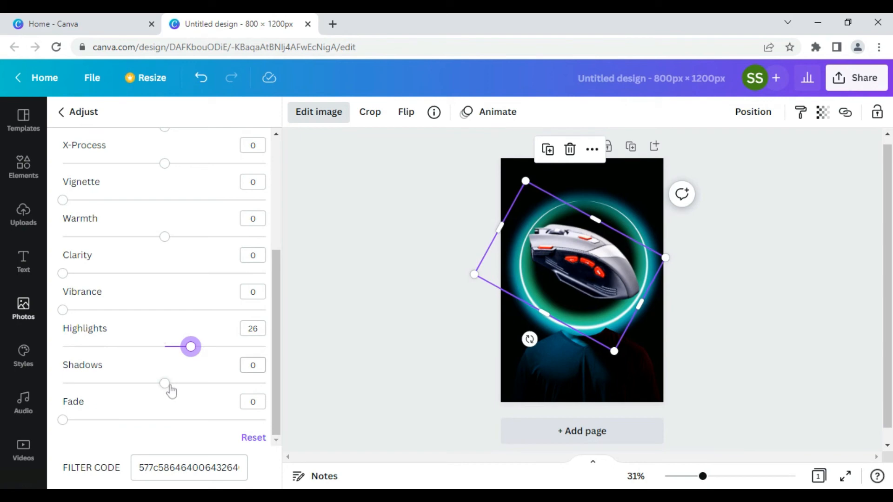
left_click_drag(165, 384, 124, 384)
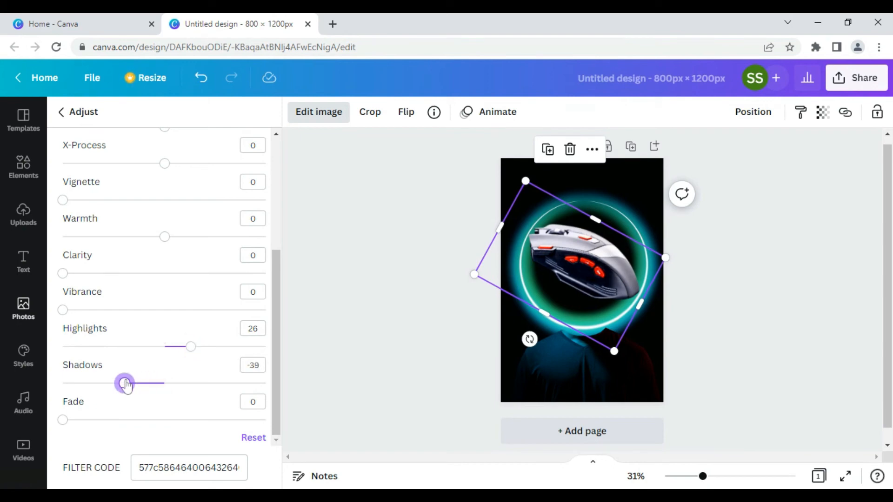
left_click(373, 363)
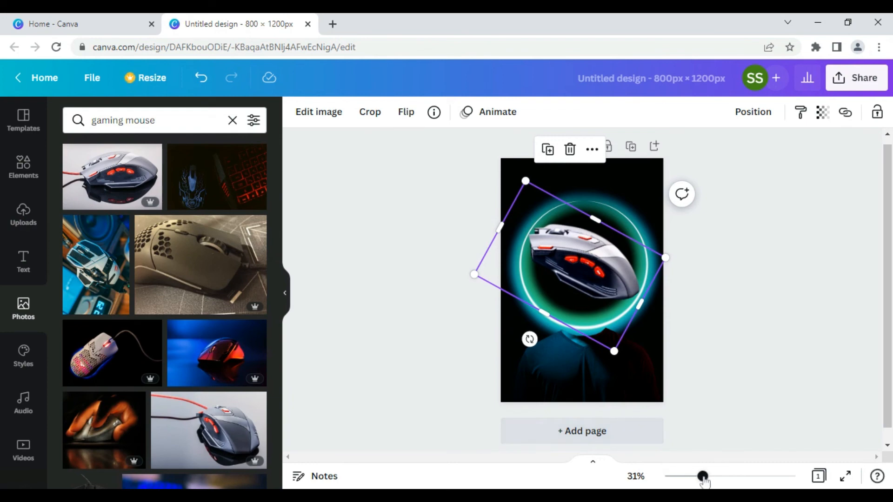
Step: Deselect the mouse, clear the 'neon circle' Elements search, and show all Recently used items
left_click_drag(703, 477, 701, 477)
left_click(725, 392)
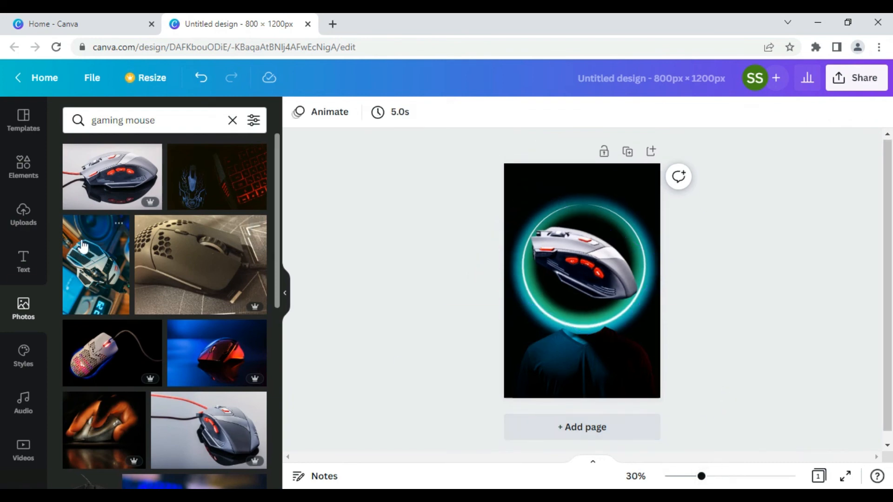
left_click(28, 174)
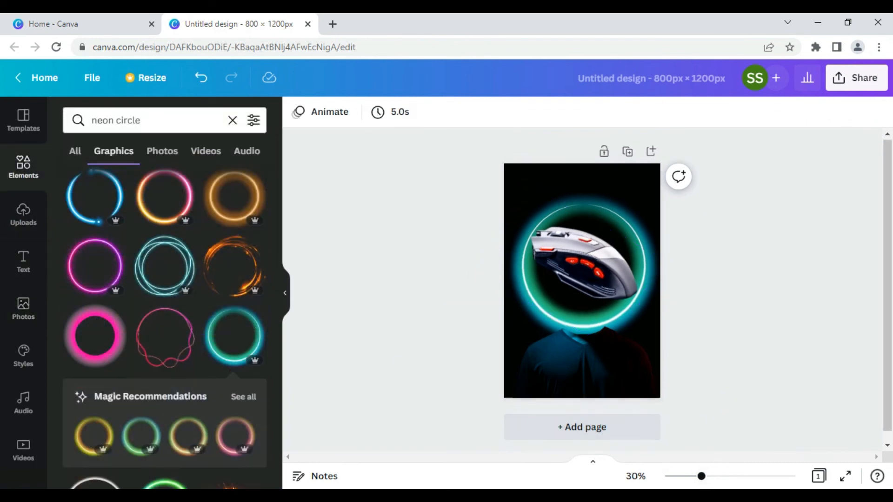
left_click(233, 122)
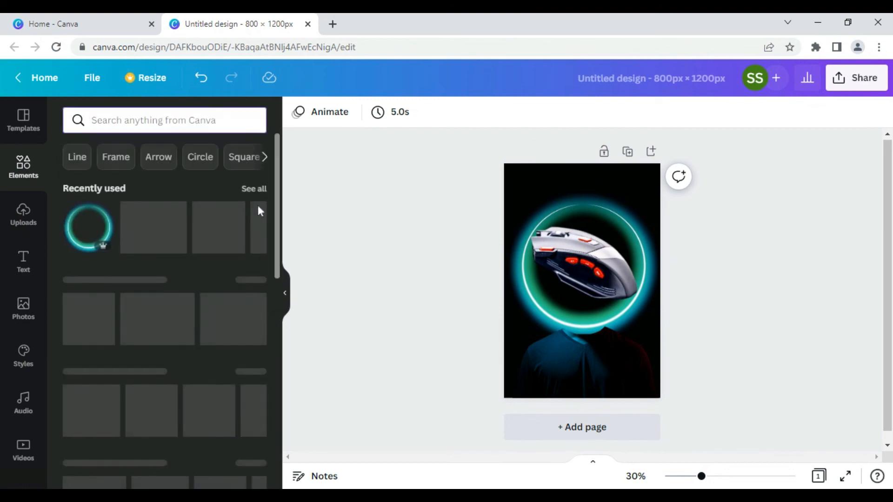
left_click(254, 190)
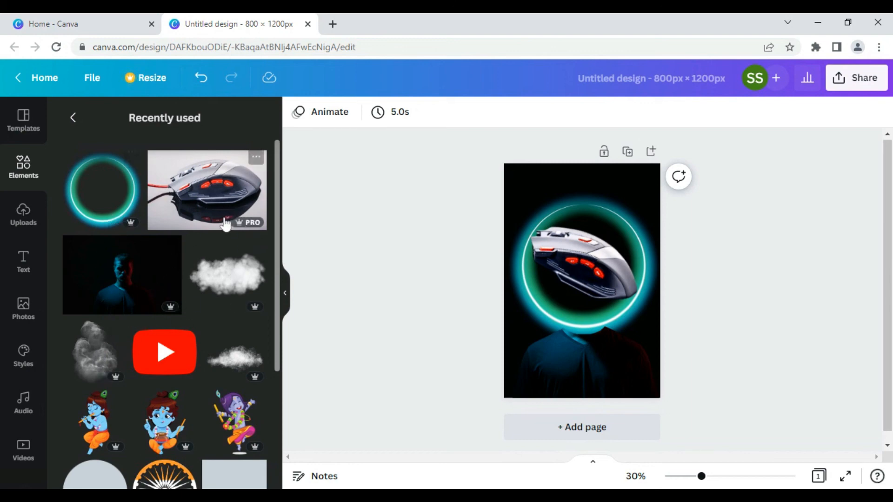
Step: Add the grey smoke puff, shrink and tilt it at the ring's left edge, and send it backward
left_click(95, 355)
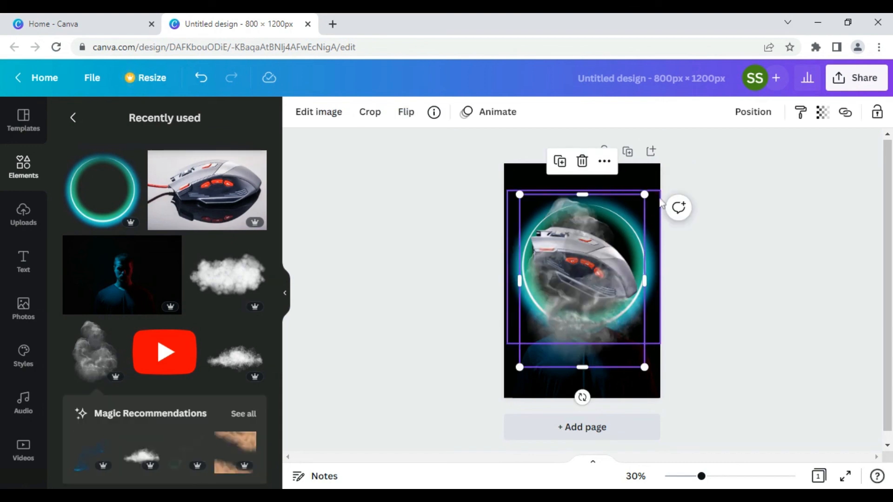
left_click_drag(641, 193, 606, 247)
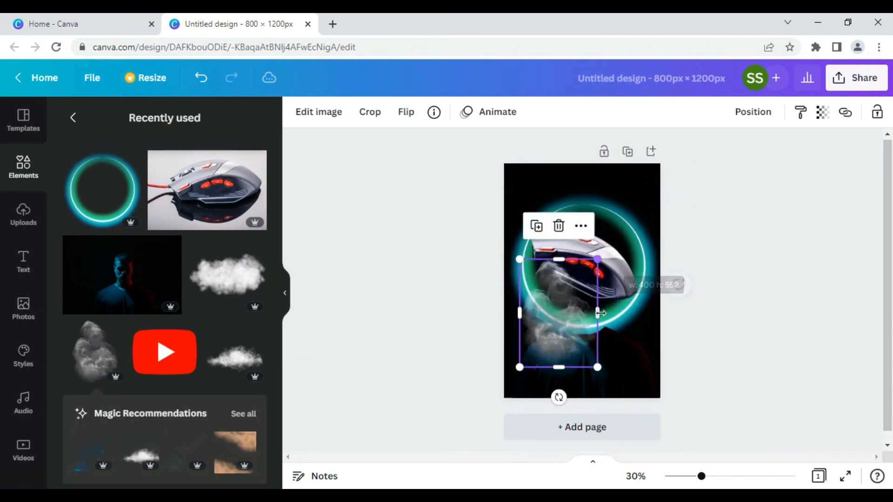
left_click_drag(560, 396, 485, 360)
left_click_drag(570, 297, 535, 276)
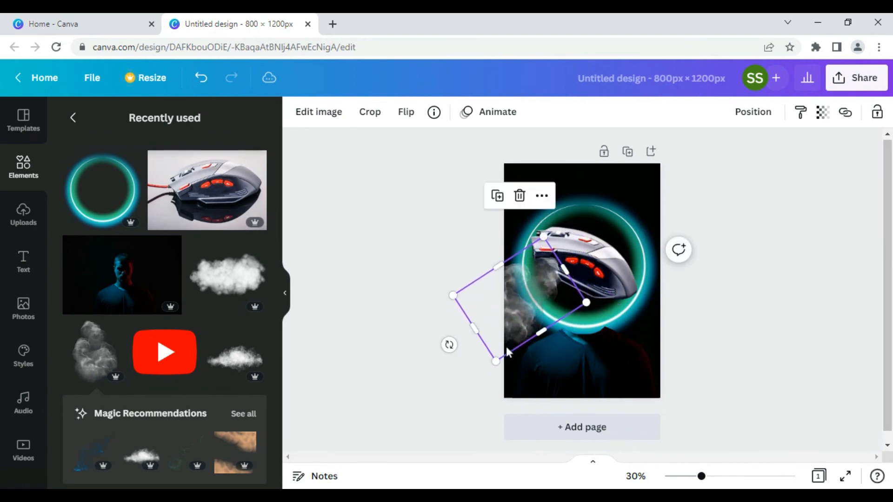
left_click_drag(495, 362, 504, 340)
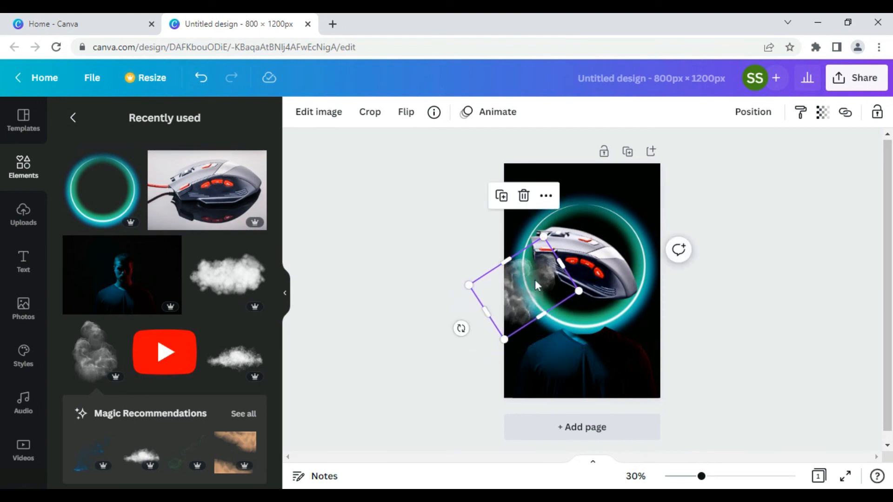
right_click(535, 284)
left_click(584, 224)
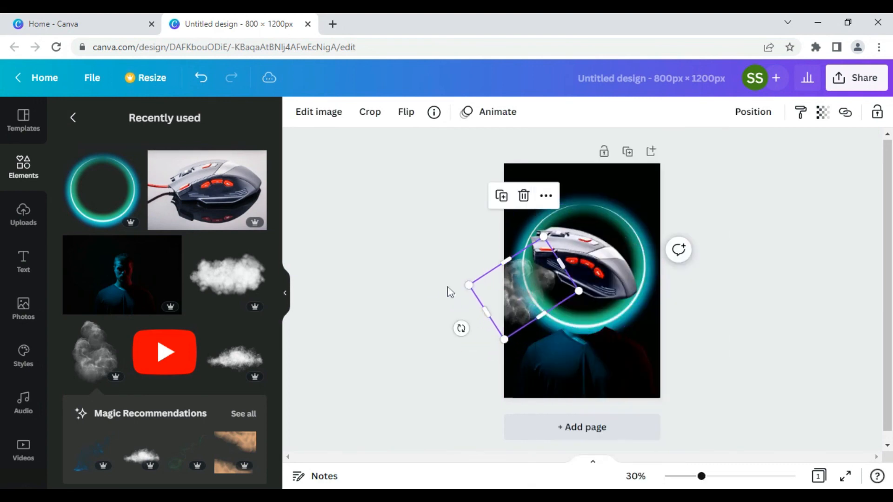
left_click(423, 290)
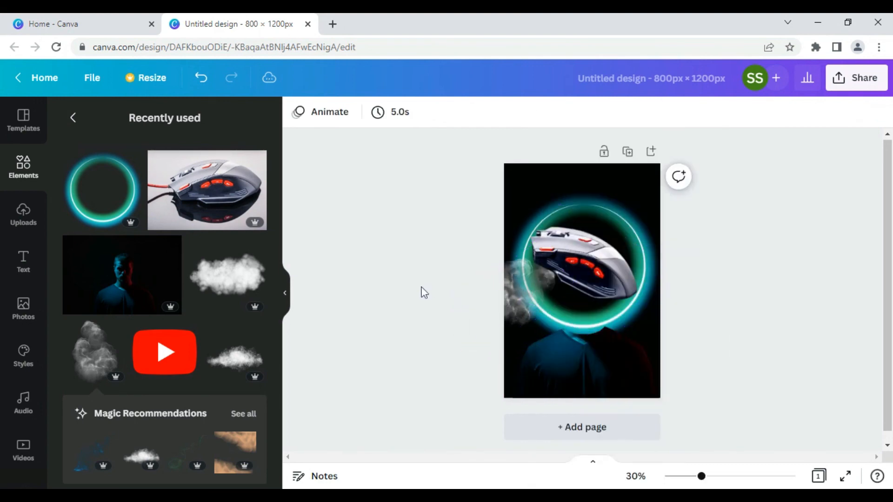
Step: Add the white cloud, tilt it about -31°, and place it at the poster's upper right
left_click(220, 279)
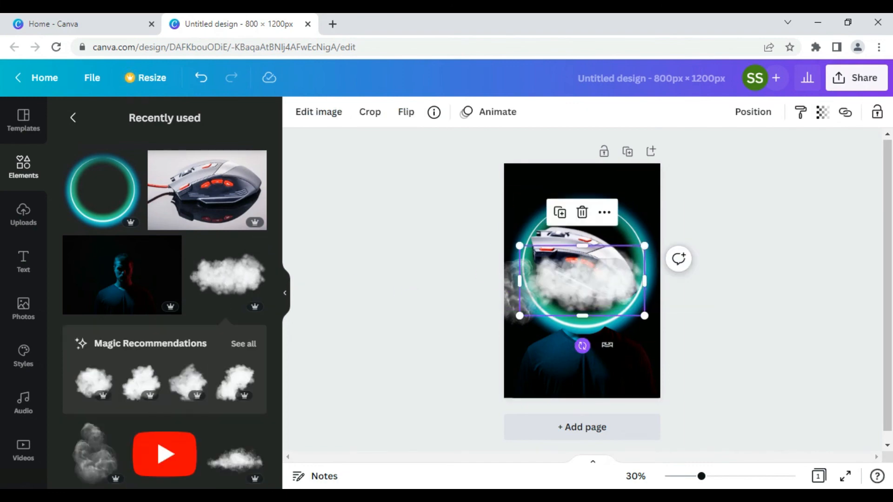
left_click_drag(582, 345, 621, 344)
left_click_drag(582, 280, 645, 213)
left_click(753, 327)
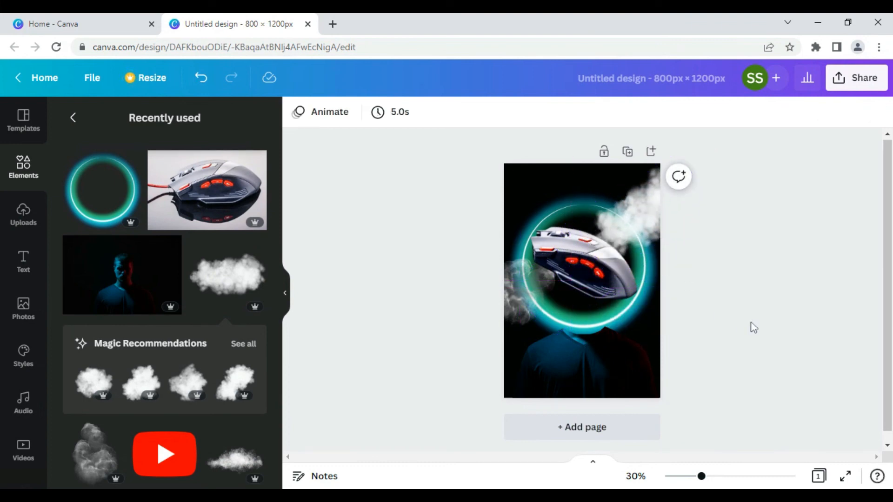